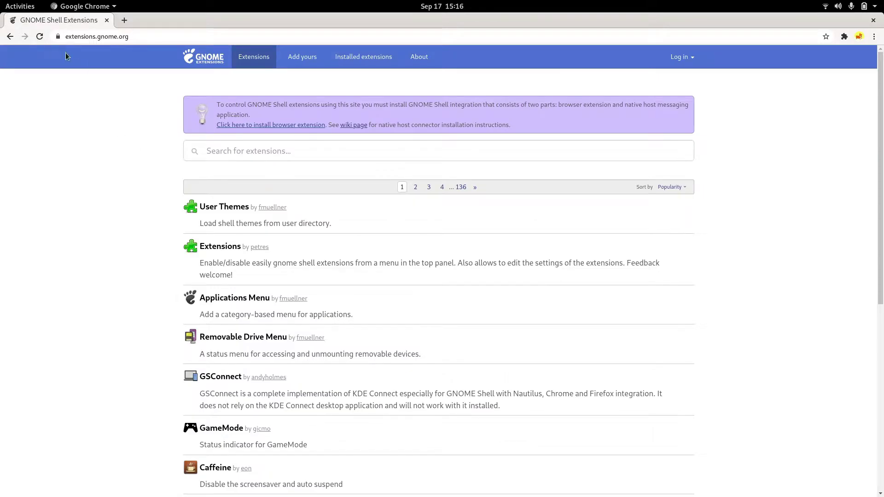
Step: Reload the GNOME extensions site and install the User Themes extension from its page
{"action": "left_click", "coordinate": [39, 36]}
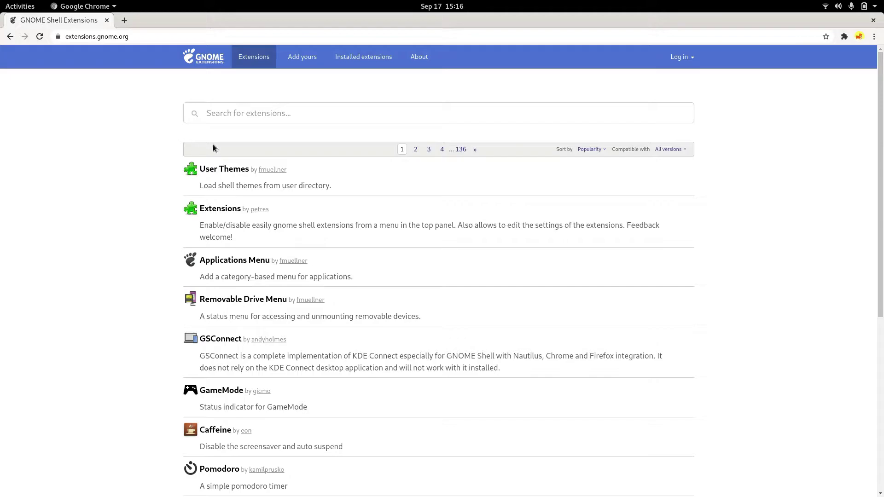
{"action": "left_click", "coordinate": [238, 169]}
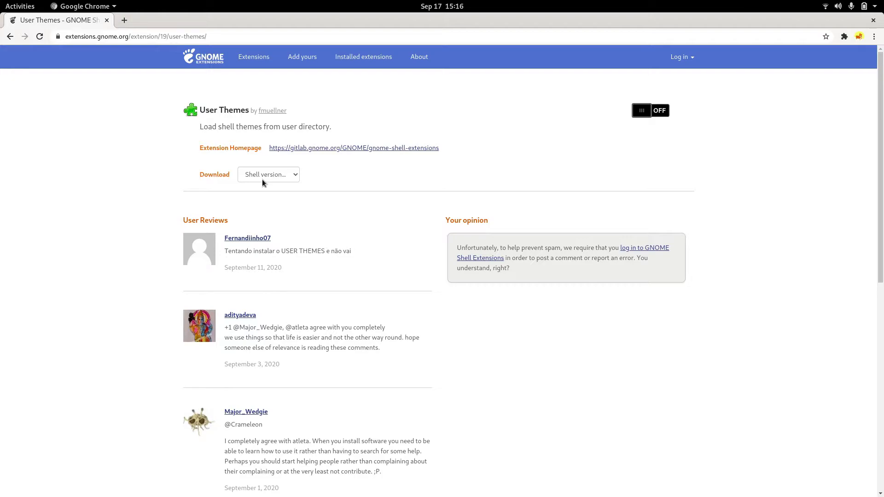
{"action": "left_click", "coordinate": [637, 113]}
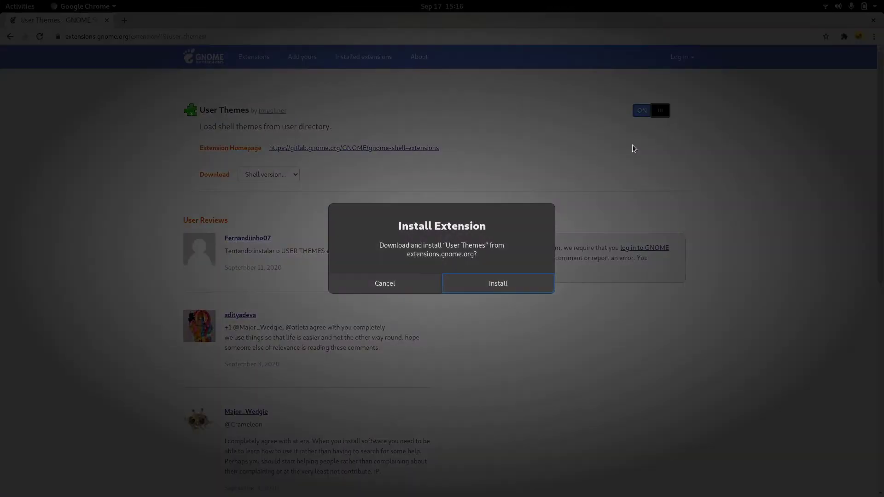
{"action": "left_click", "coordinate": [535, 281]}
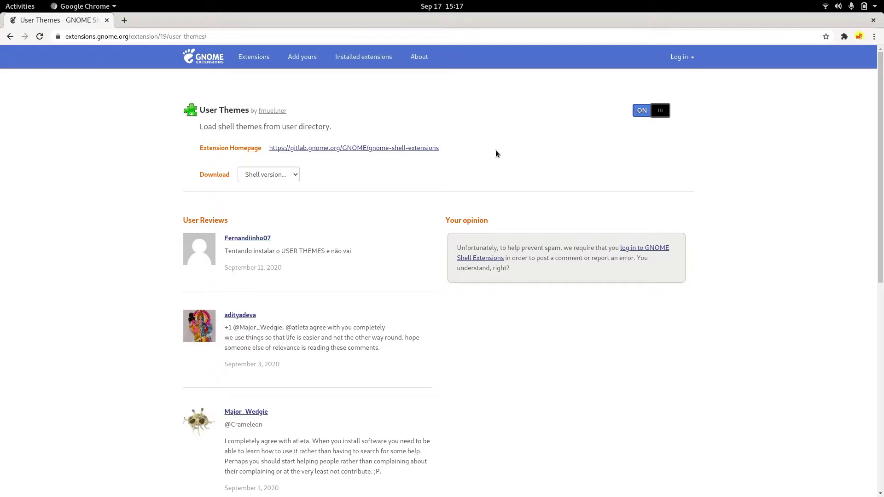
Step: Return to the extensions list, search for "dash to dock" and open the Dash to Dock extension's page
{"action": "left_click", "coordinate": [9, 36]}
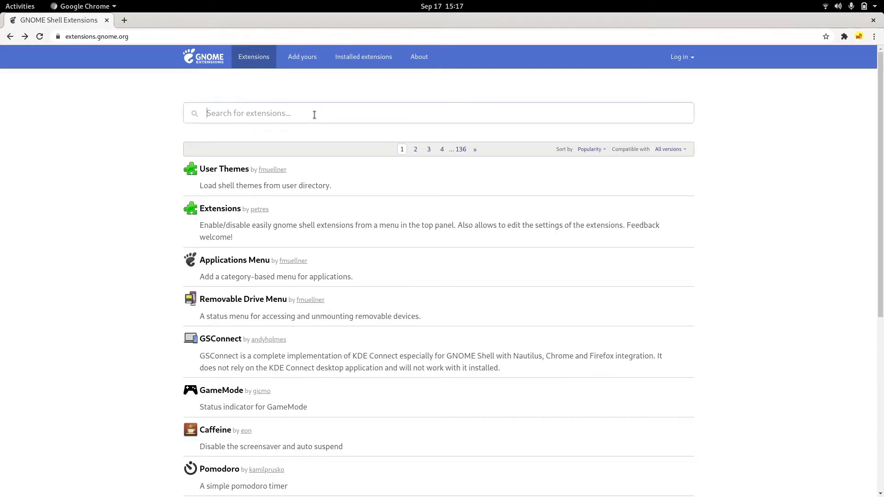
{"action": "left_click", "coordinate": [315, 114]}
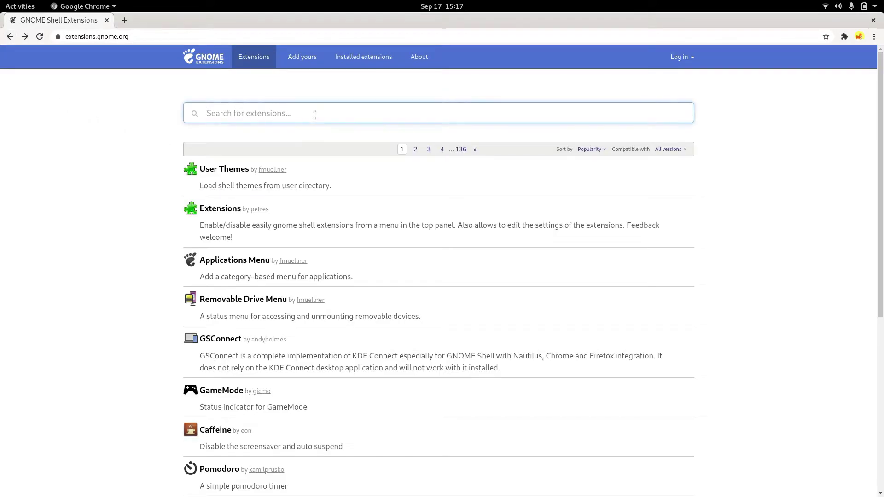
{"action": "type", "text": "dash to dock"}
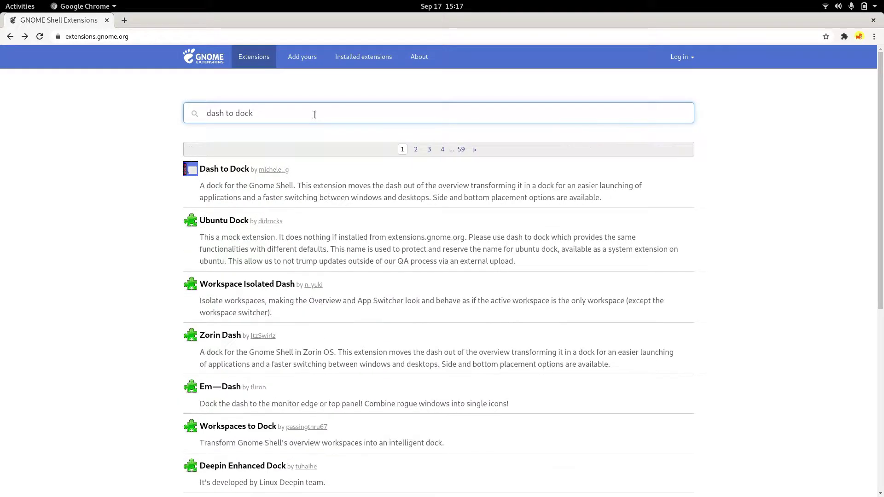
{"action": "left_click", "coordinate": [233, 169]}
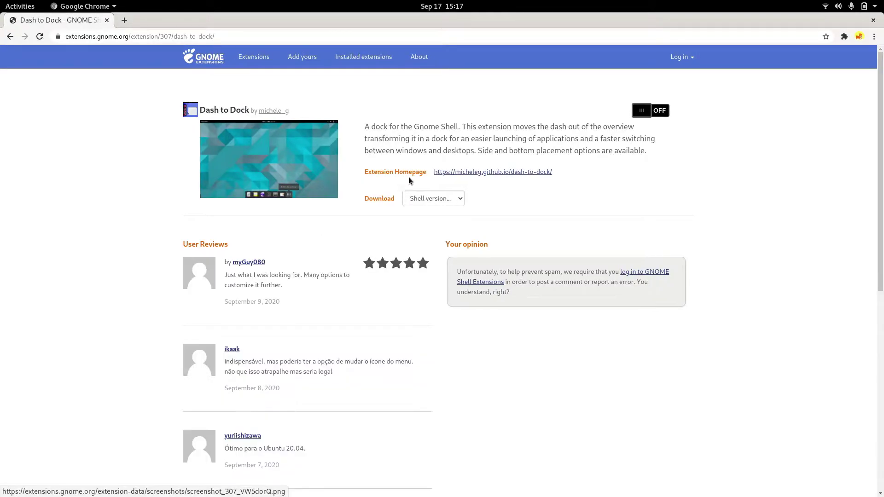
Step: Install the Dash to Dock extension and close the browser window
{"action": "left_click", "coordinate": [647, 113]}
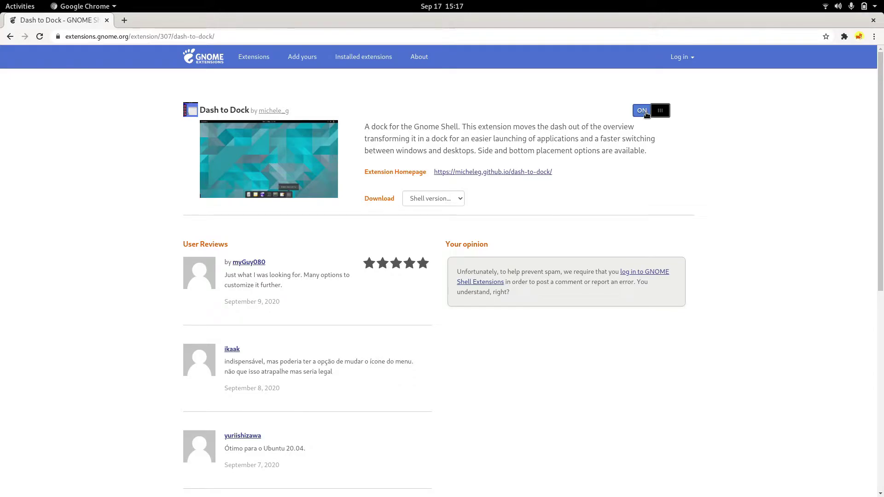
{"action": "left_click", "coordinate": [508, 281]}
{"action": "left_click", "coordinate": [9, 37]}
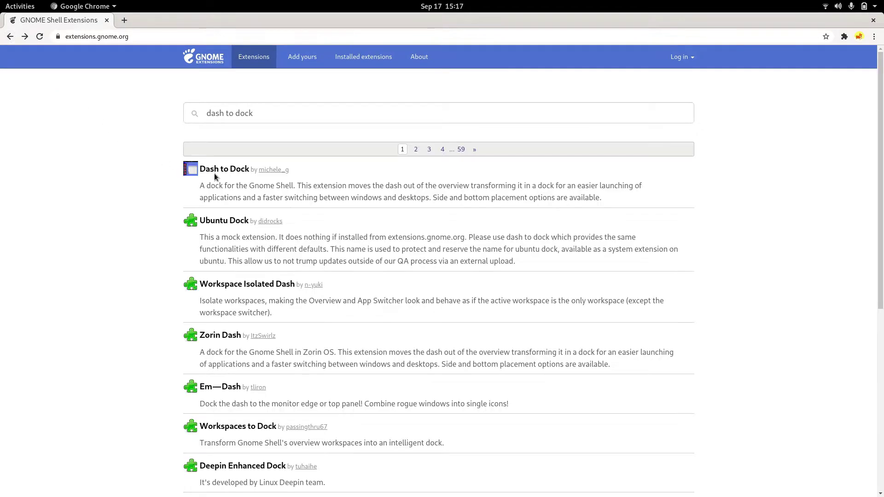
{"action": "left_click", "coordinate": [871, 20]}
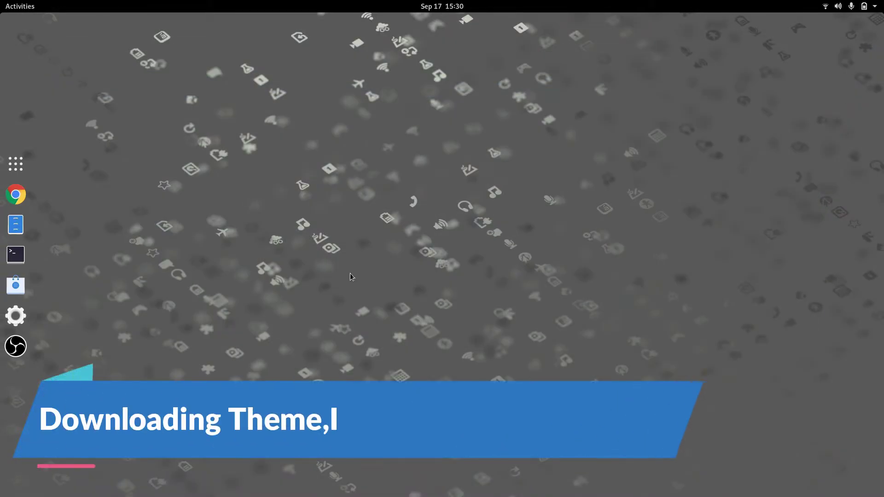
Step: Launch Google Chrome, search the web for "gnome look" and open the Gnome Look site
{"action": "left_click", "coordinate": [15, 195]}
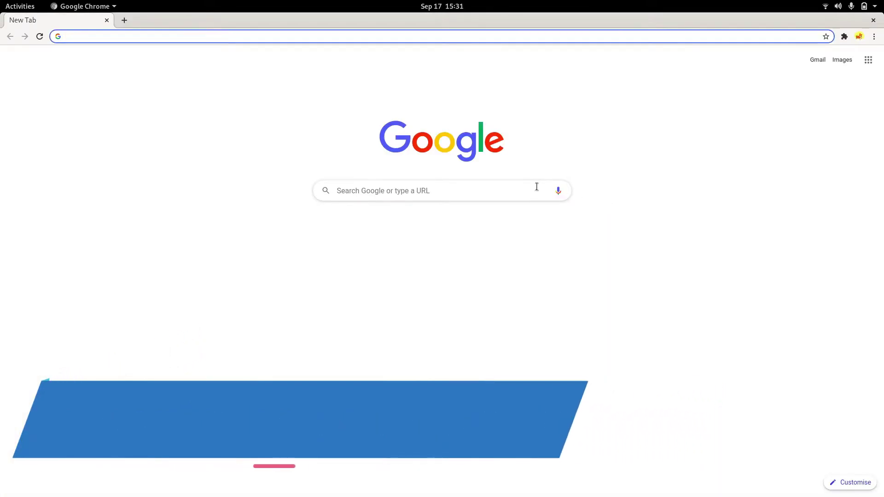
{"action": "left_click", "coordinate": [287, 35]}
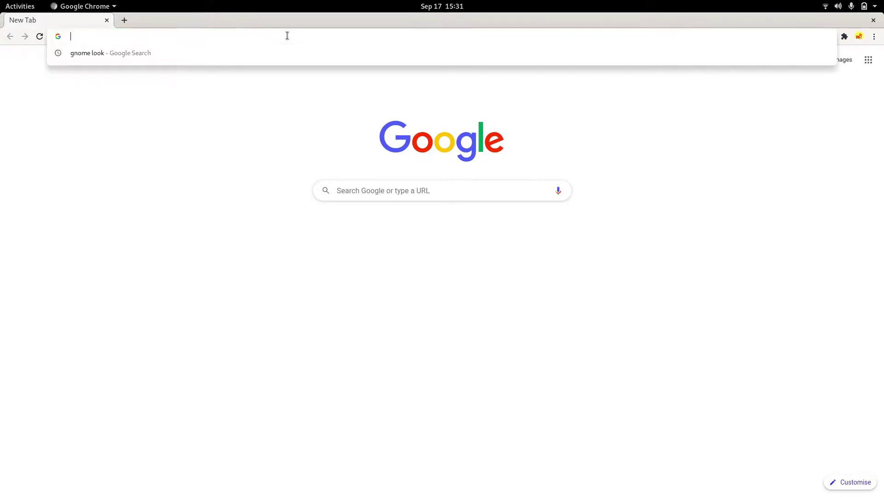
{"action": "type", "text": "gnome lo"}
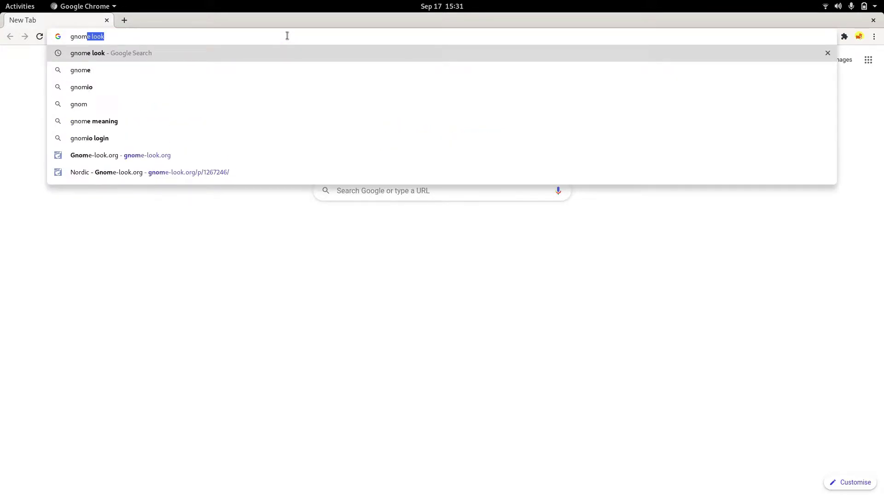
{"action": "type", "text": "ok"}
{"action": "key", "text": "Return"}
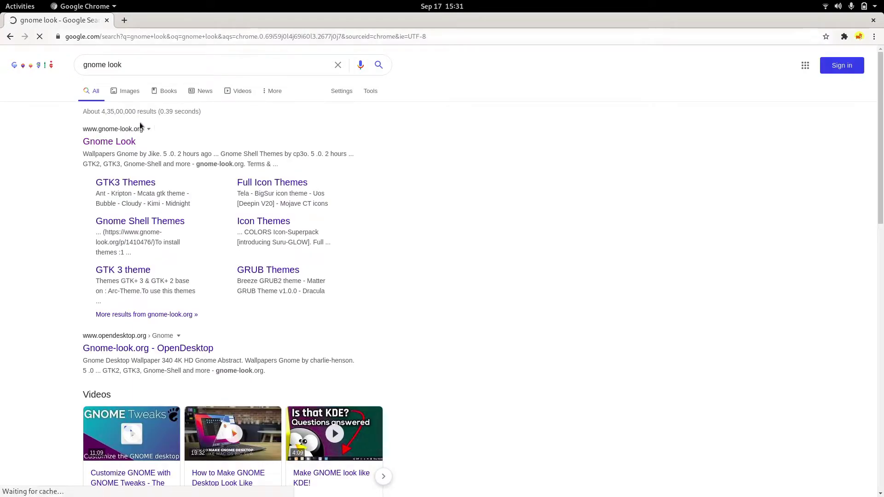
{"action": "left_click", "coordinate": [124, 144]}
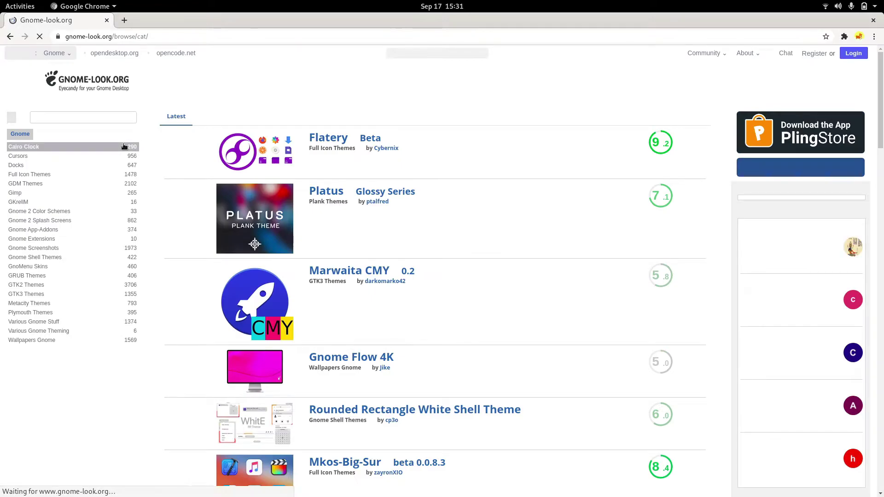
Step: Search Gnome-look for "nordic" and open the Nordic GTK3 theme's page
{"action": "left_click", "coordinate": [402, 56]}
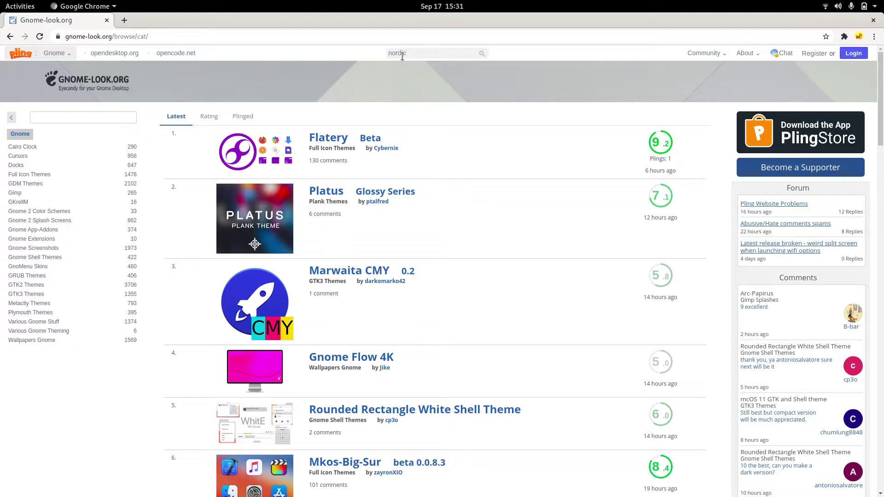
{"action": "left_click", "coordinate": [481, 54]}
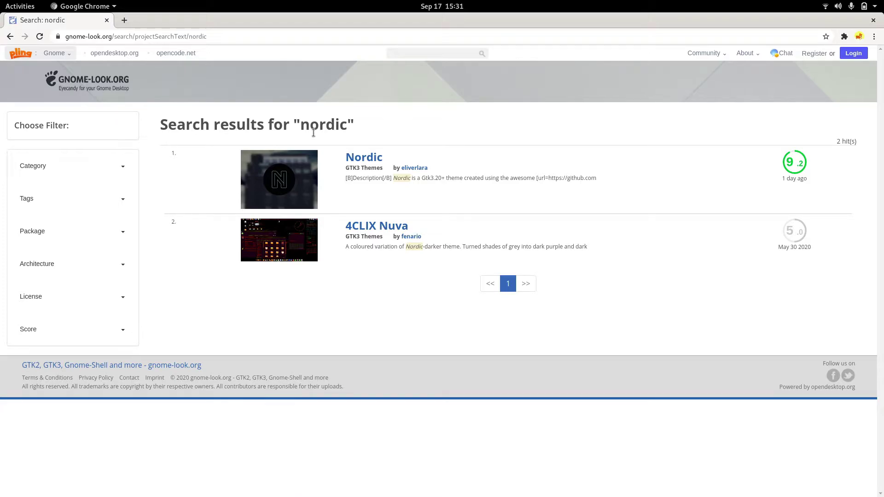
{"action": "left_click_drag", "start_coordinate": [302, 128], "coordinate": [350, 127]}
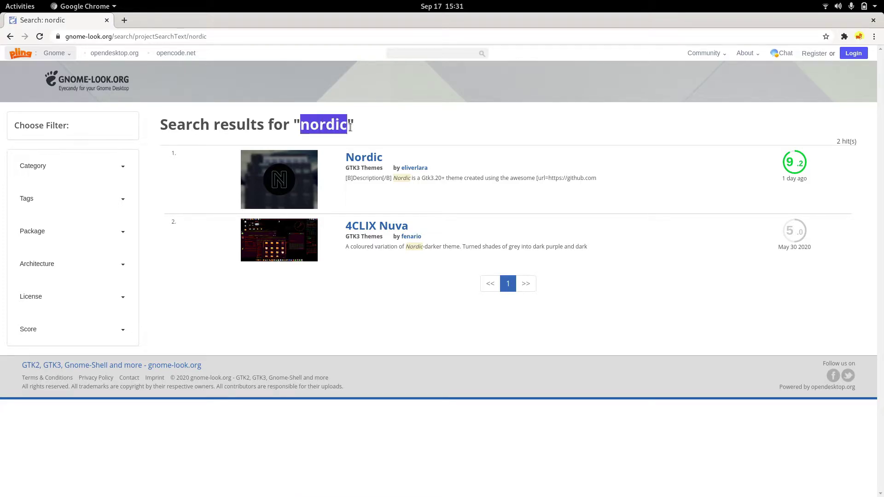
{"action": "left_click", "coordinate": [366, 160]}
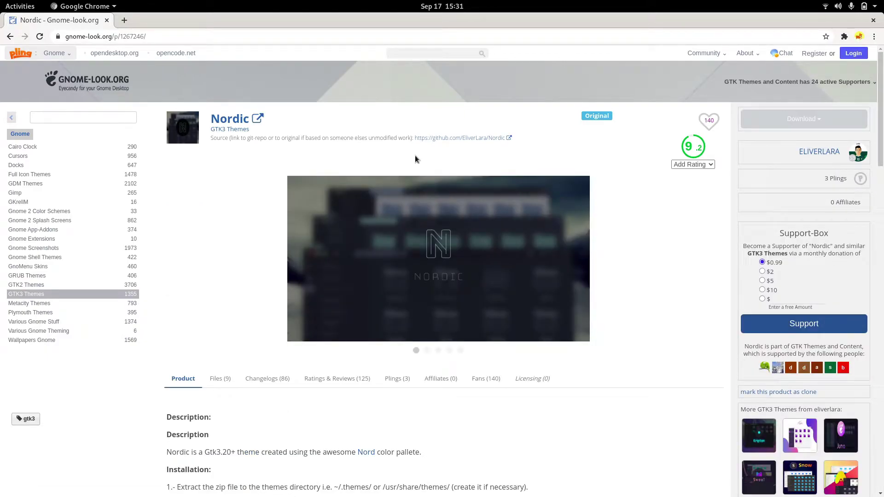
Step: Download Nordic-darker.tar.xz and Nordic-Folders.tar.xz from the Nordic theme's file list
{"action": "scroll", "coordinate": [278, 194], "scroll_direction": "down", "scroll_amount": 4}
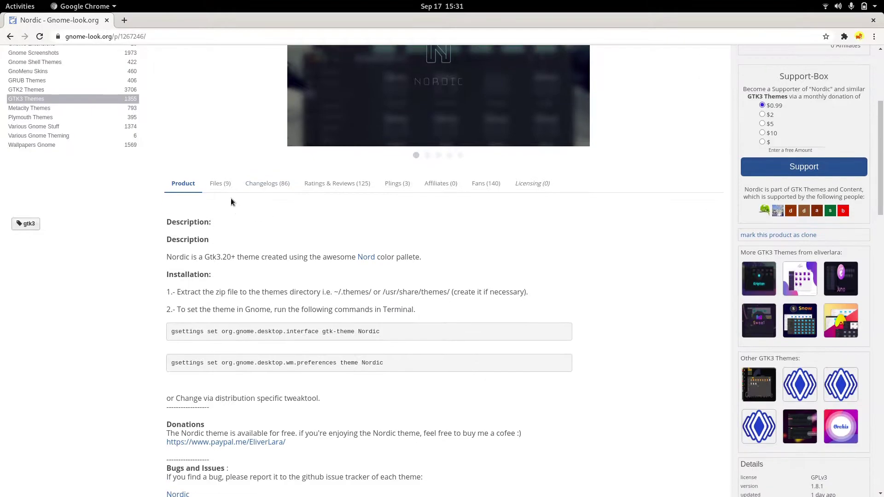
{"action": "left_click", "coordinate": [215, 186]}
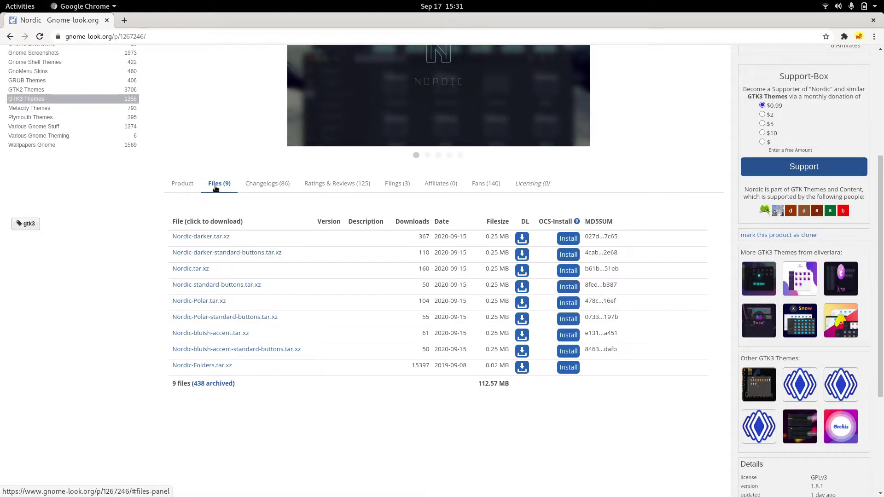
{"action": "left_click", "coordinate": [214, 237]}
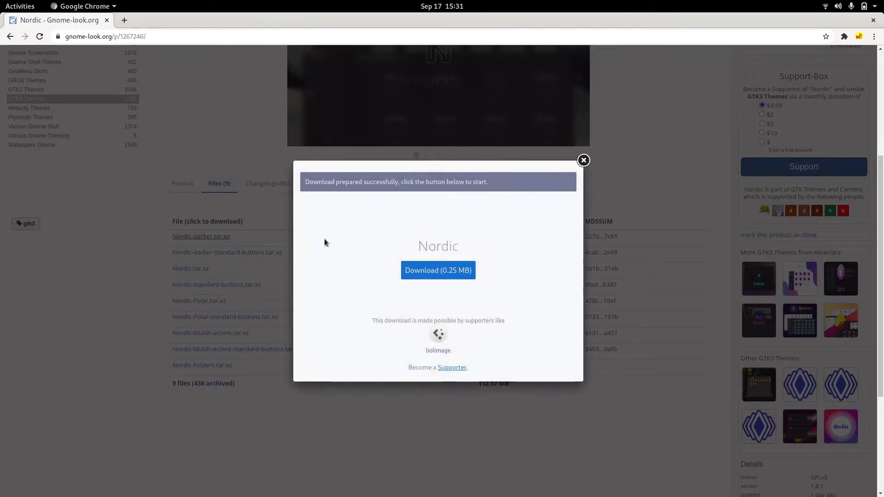
{"action": "left_click", "coordinate": [444, 271]}
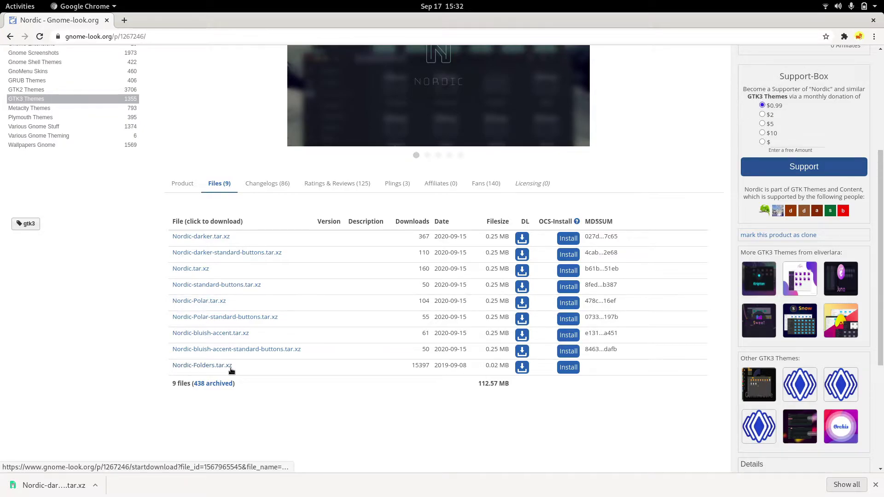
{"action": "left_click", "coordinate": [191, 366]}
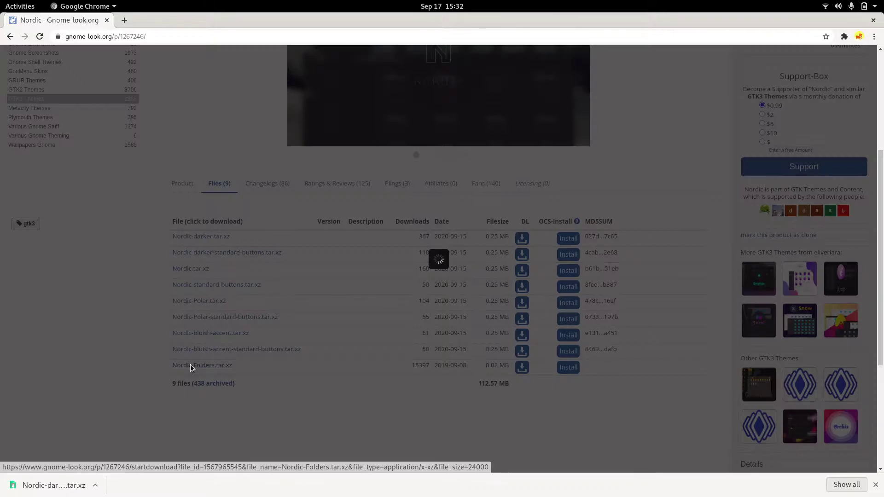
{"action": "left_click", "coordinate": [441, 259]}
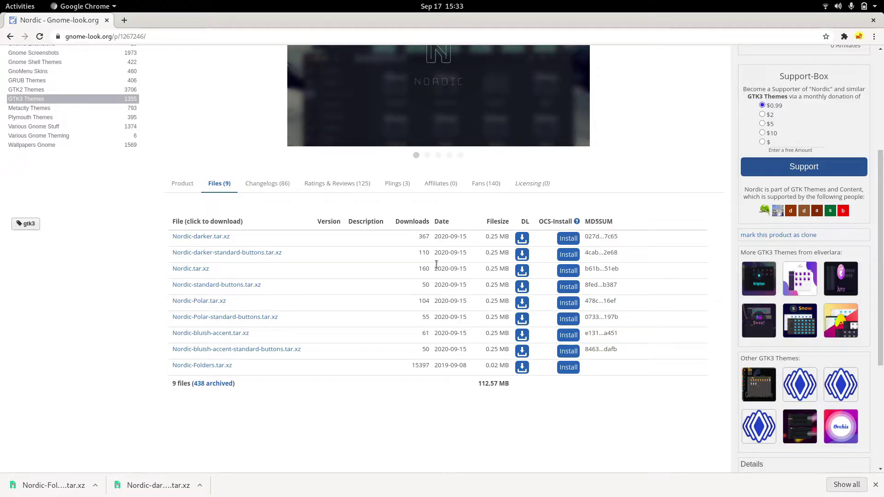
Step: Browse the Full Icon Themes category sorted by score and open the Papirus icon theme
{"action": "scroll", "coordinate": [428, 275], "scroll_direction": "up", "scroll_amount": 5}
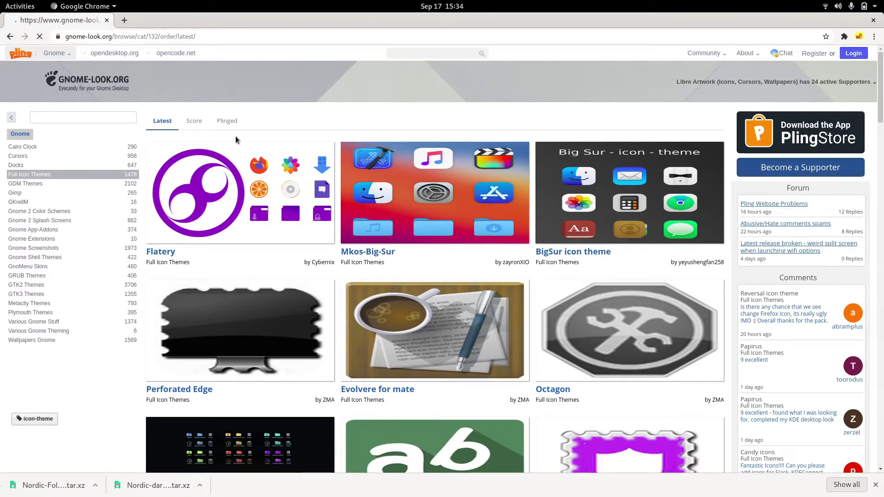
{"action": "left_click", "coordinate": [192, 122]}
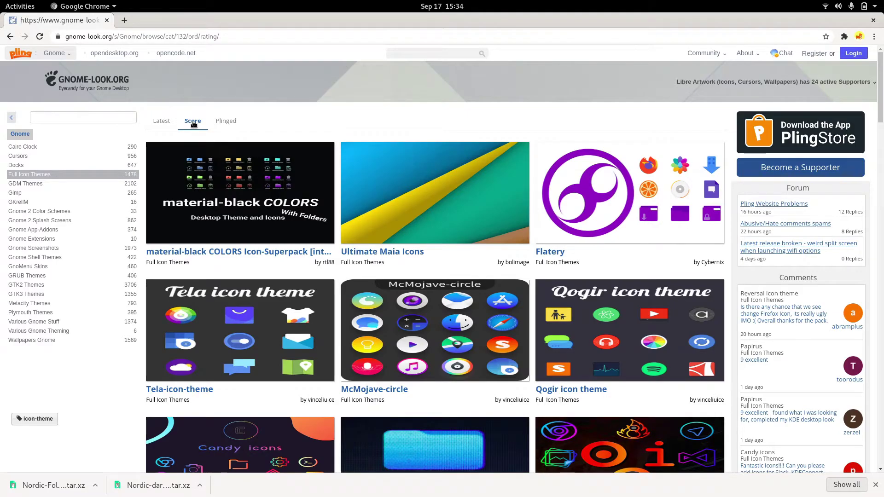
{"action": "scroll", "coordinate": [269, 174], "scroll_direction": "down", "scroll_amount": 2}
{"action": "scroll", "coordinate": [270, 174], "scroll_direction": "down", "scroll_amount": 4}
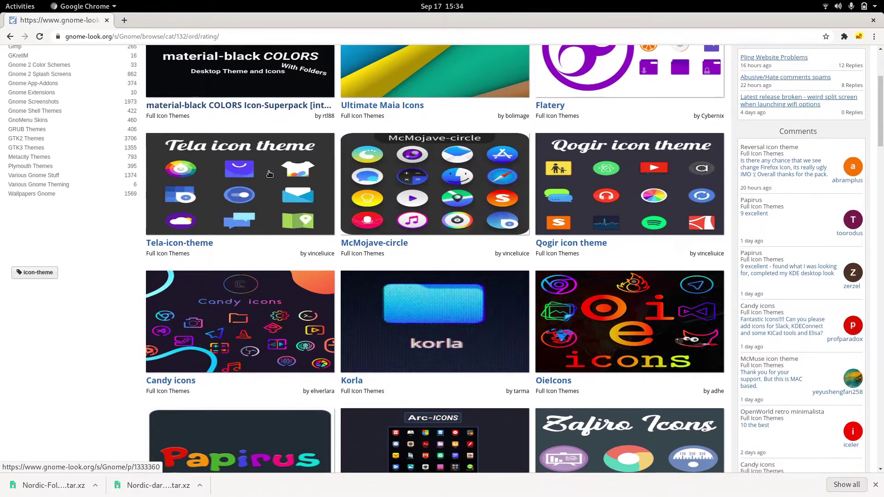
{"action": "scroll", "coordinate": [270, 174], "scroll_direction": "down", "scroll_amount": 8}
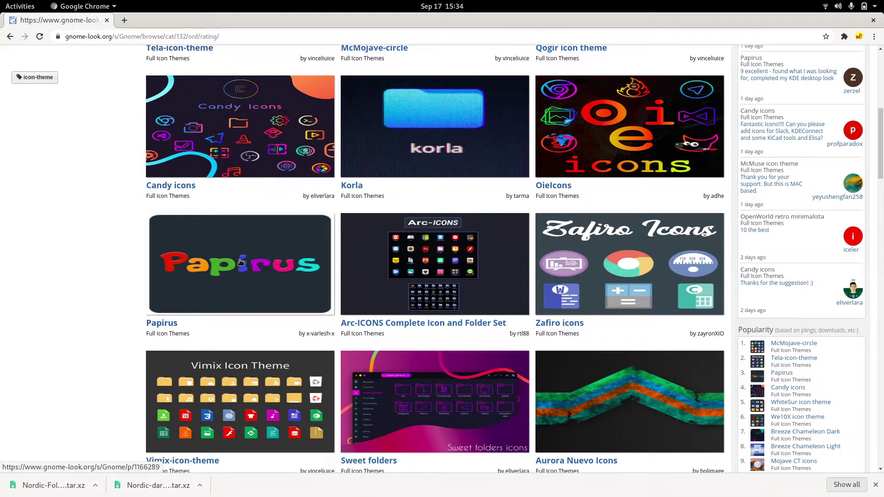
{"action": "left_click", "coordinate": [240, 262]}
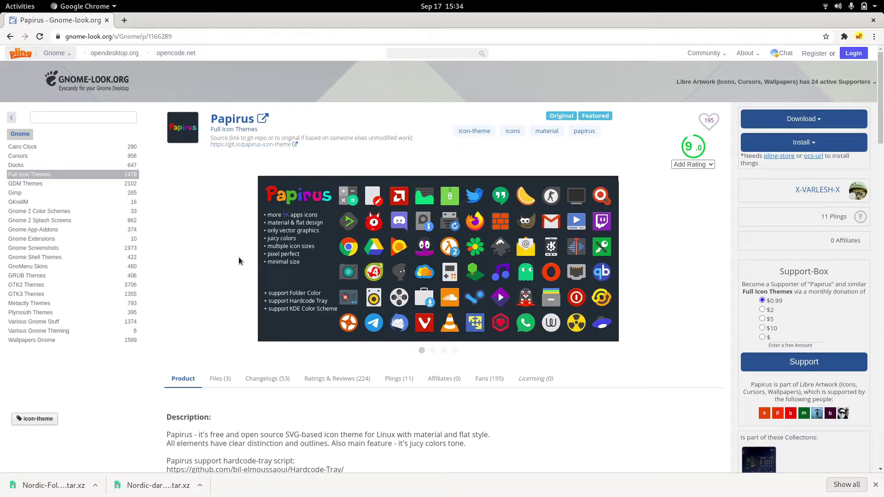
Step: Download papirus-icon-theme.tar.gz from the Papirus file list
{"action": "scroll", "coordinate": [238, 261], "scroll_direction": "down", "scroll_amount": 5}
{"action": "left_click", "coordinate": [220, 255]}
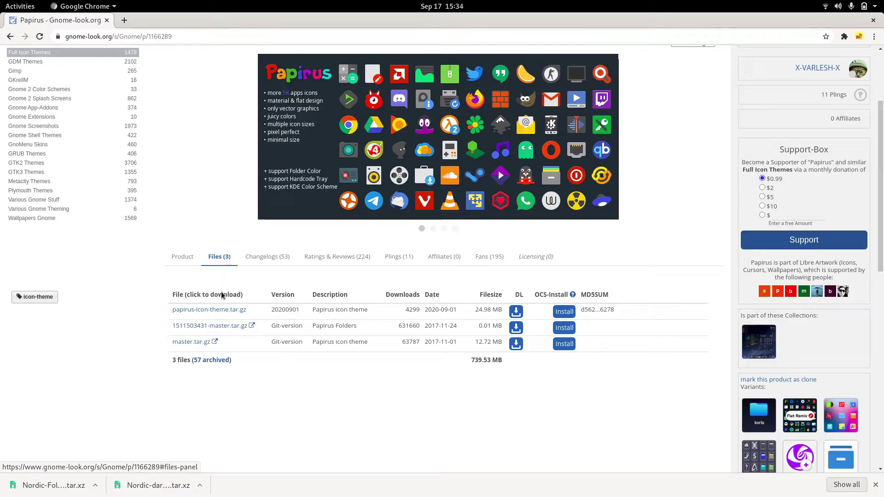
{"action": "left_click", "coordinate": [201, 312]}
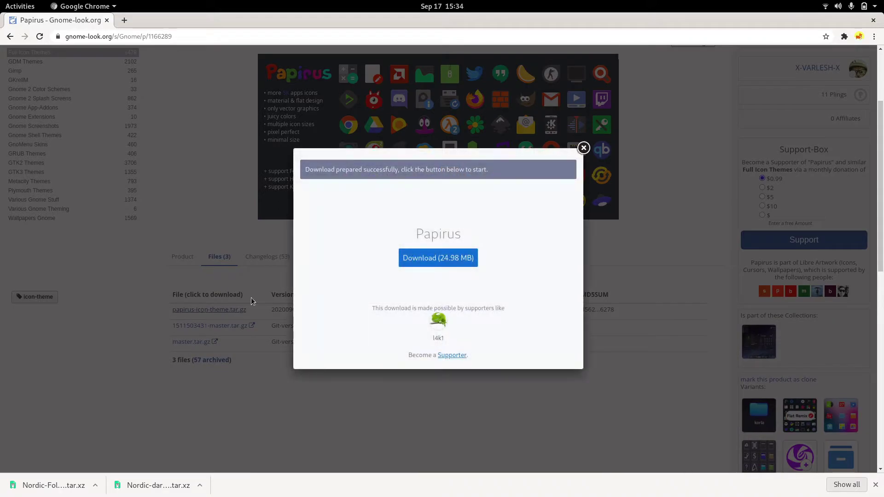
{"action": "left_click", "coordinate": [421, 262]}
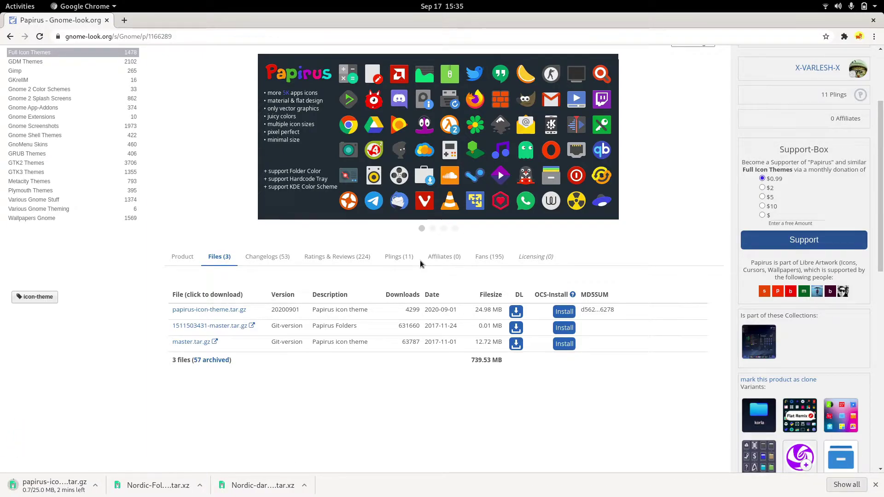
Step: Browse the Cursors category sorted by rating and open the Volantes Cursors page
{"action": "scroll", "coordinate": [421, 264], "scroll_direction": "up", "scroll_amount": 3}
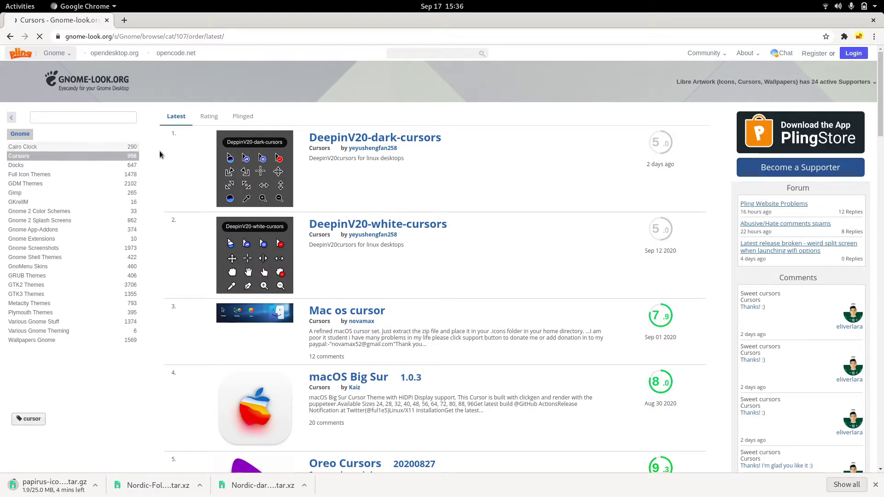
{"action": "left_click", "coordinate": [205, 117]}
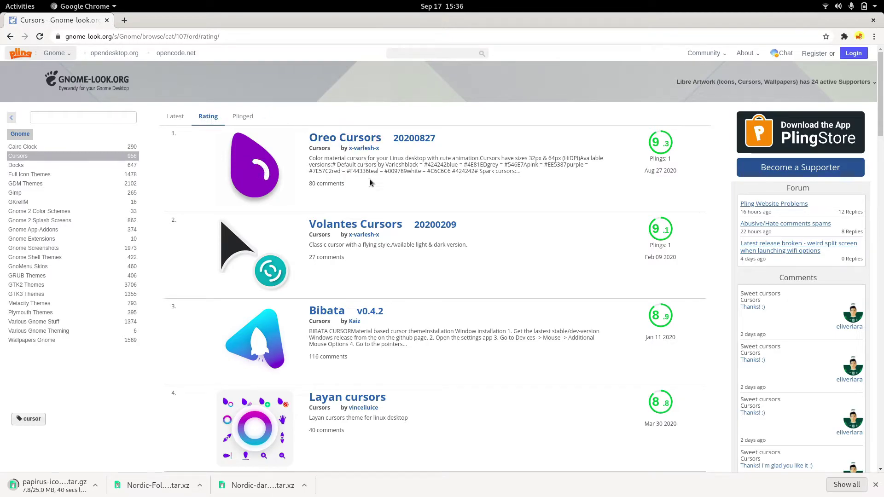
{"action": "left_click", "coordinate": [390, 225]}
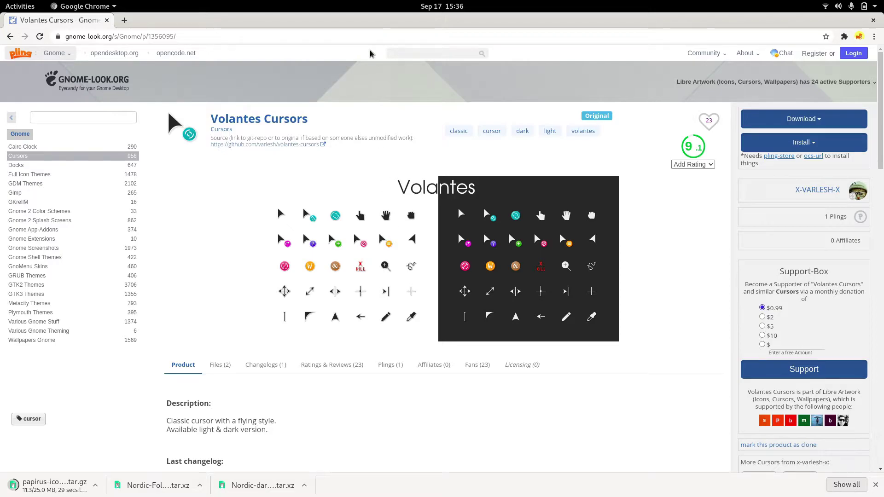
Step: Download volantes_light_cursors.tar.gz from the Volantes Cursors file list and close the browser
{"action": "scroll", "coordinate": [218, 225], "scroll_direction": "down", "scroll_amount": 3}
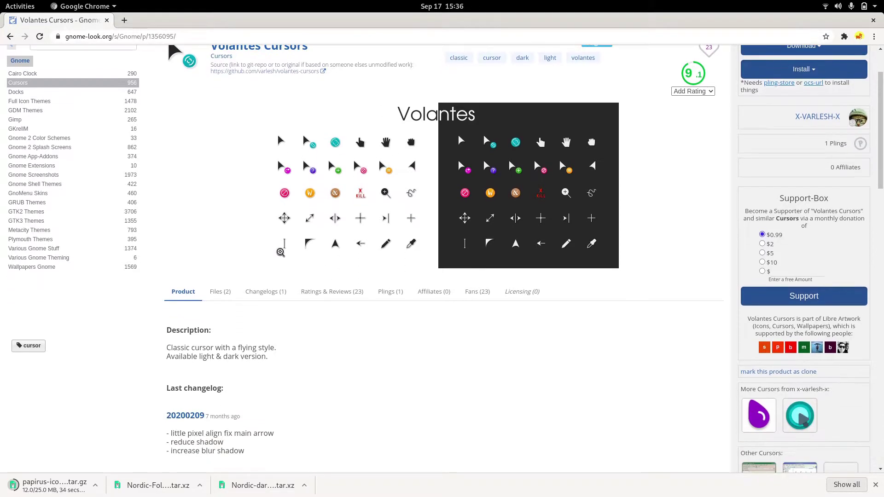
{"action": "left_click", "coordinate": [218, 225]}
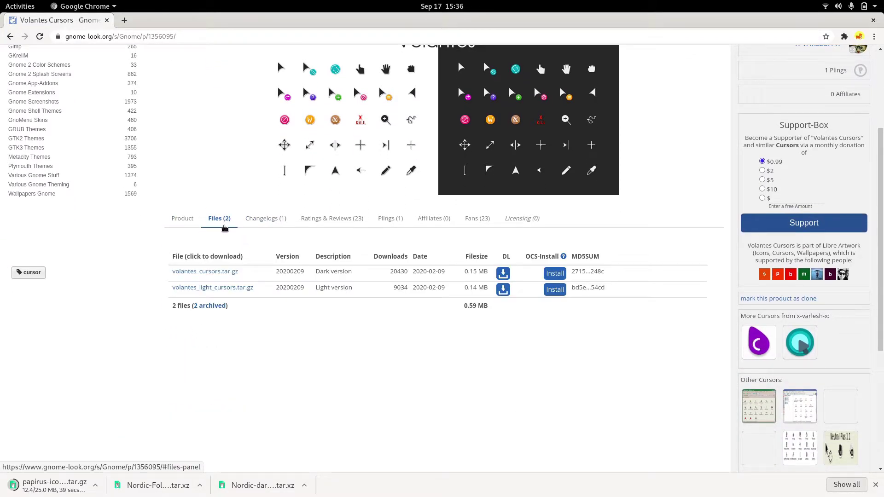
{"action": "left_click", "coordinate": [226, 291]}
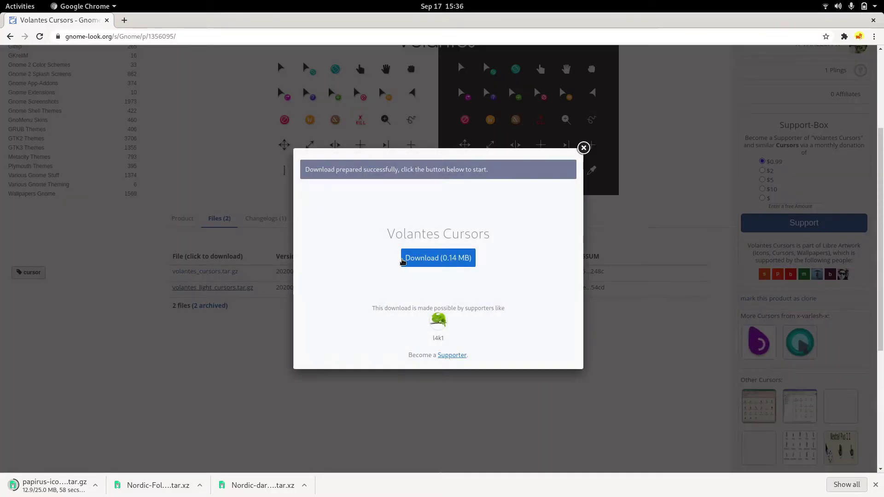
{"action": "left_click", "coordinate": [441, 261]}
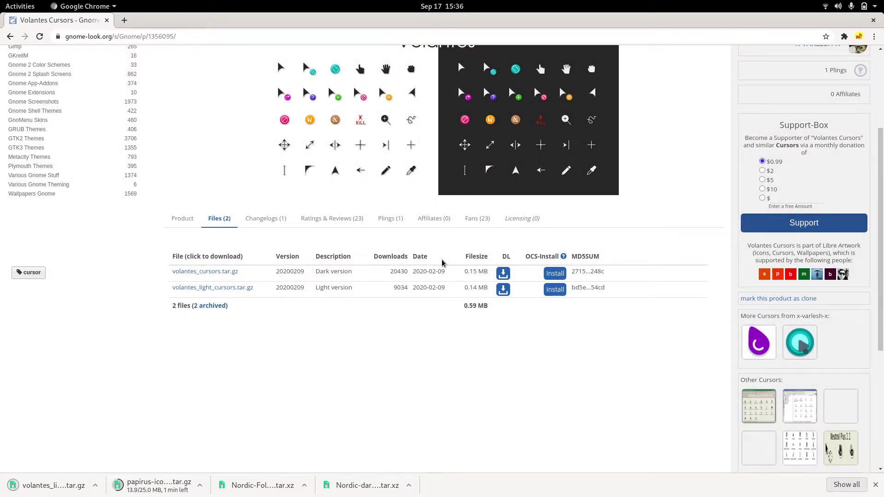
{"action": "scroll", "coordinate": [442, 261], "scroll_direction": "up", "scroll_amount": 5}
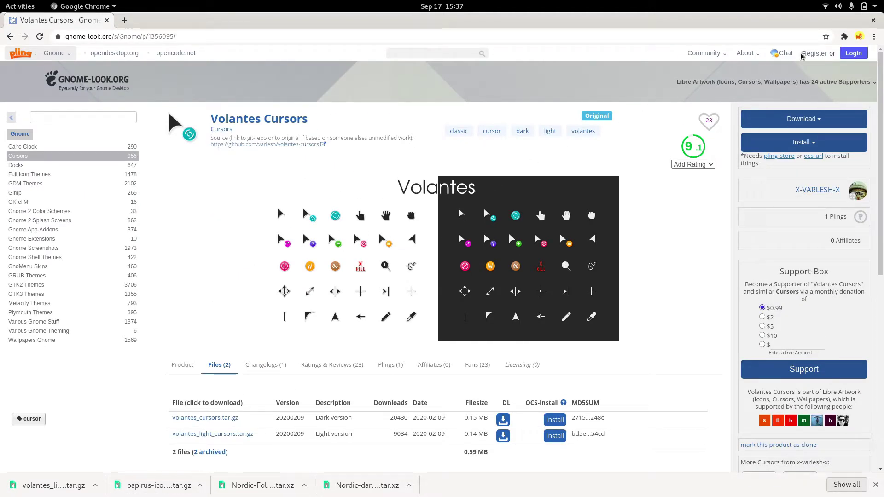
{"action": "left_click", "coordinate": [873, 21]}
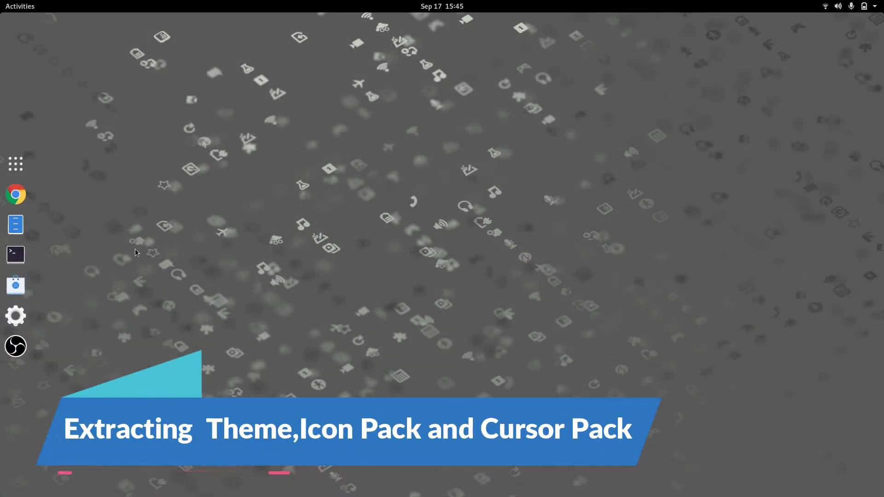
Step: Switch to Files and extract all four downloaded theme, icon and cursor archives in the Downloads folder
{"action": "left_click", "coordinate": [19, 225]}
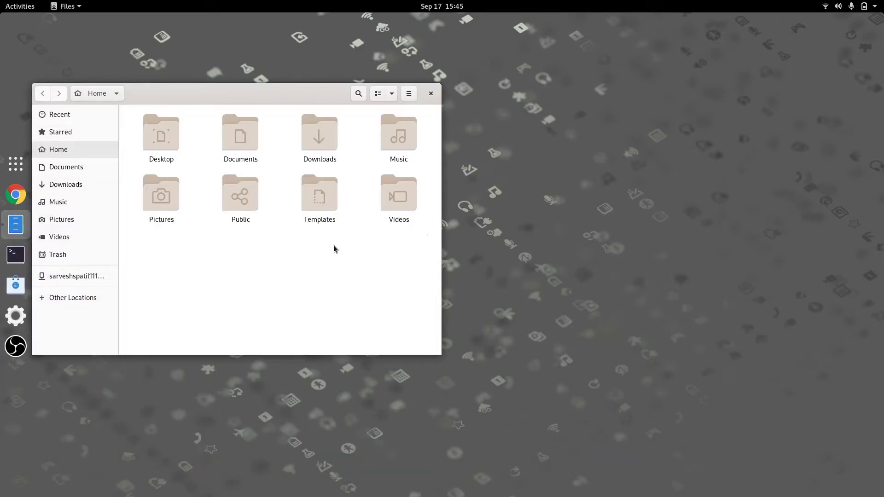
{"action": "double_click", "coordinate": [320, 157]}
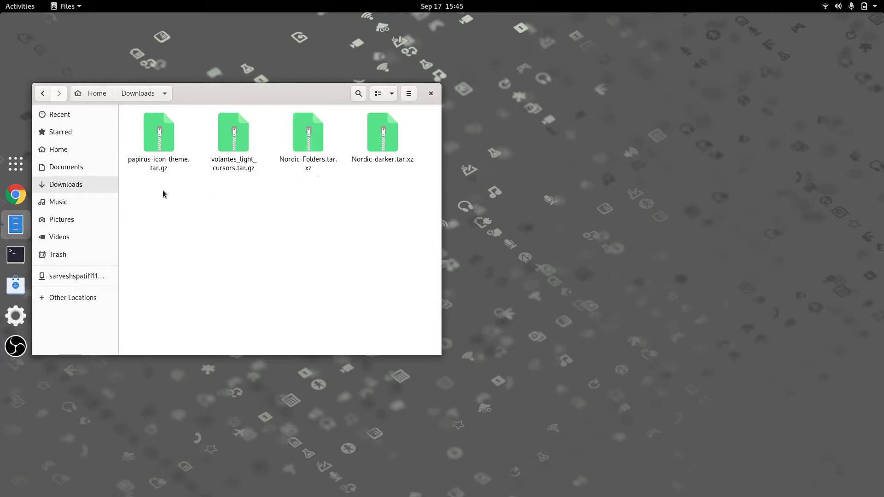
{"action": "left_click_drag", "start_coordinate": [161, 190], "coordinate": [377, 137]}
{"action": "right_click", "coordinate": [302, 146]}
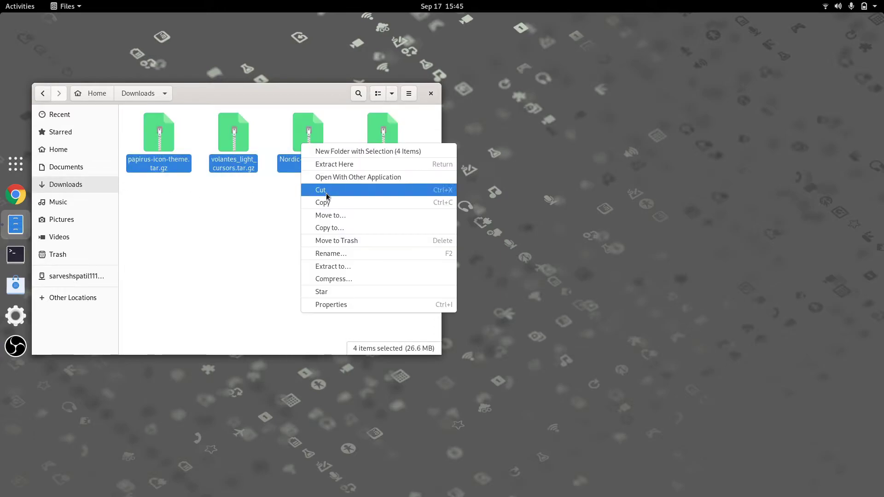
{"action": "left_click", "coordinate": [334, 167]}
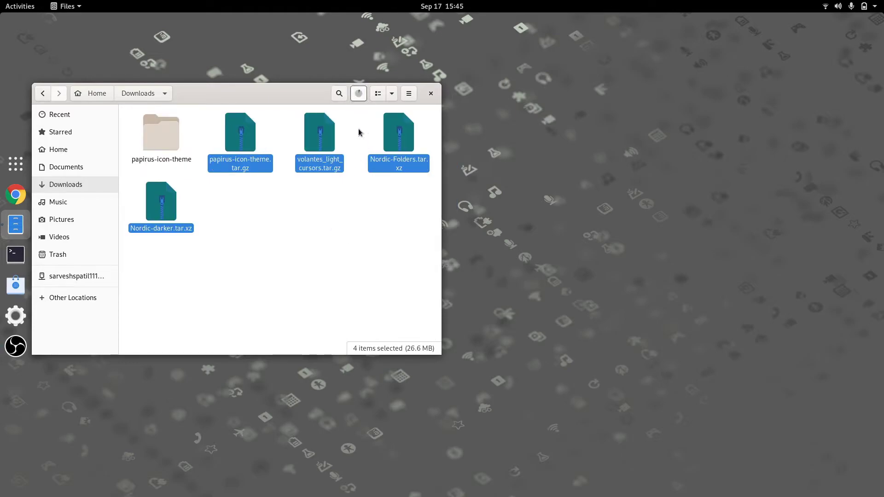
{"action": "left_click", "coordinate": [359, 95]}
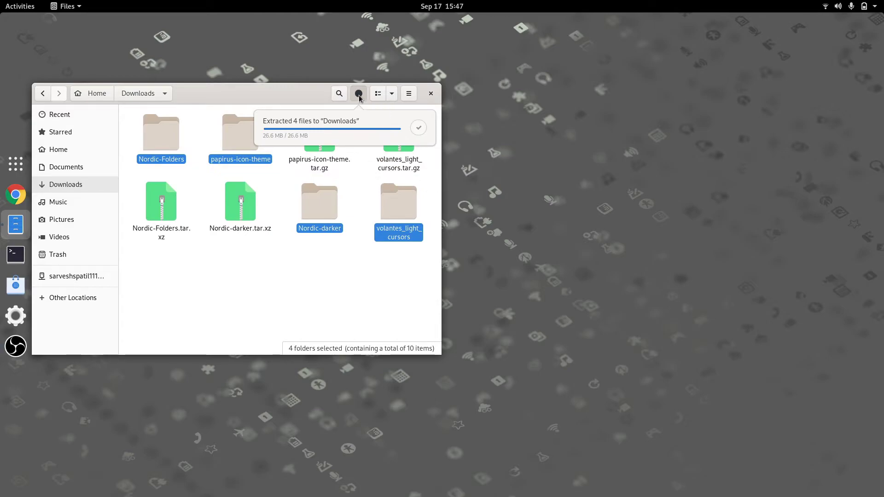
{"action": "left_click", "coordinate": [294, 303]}
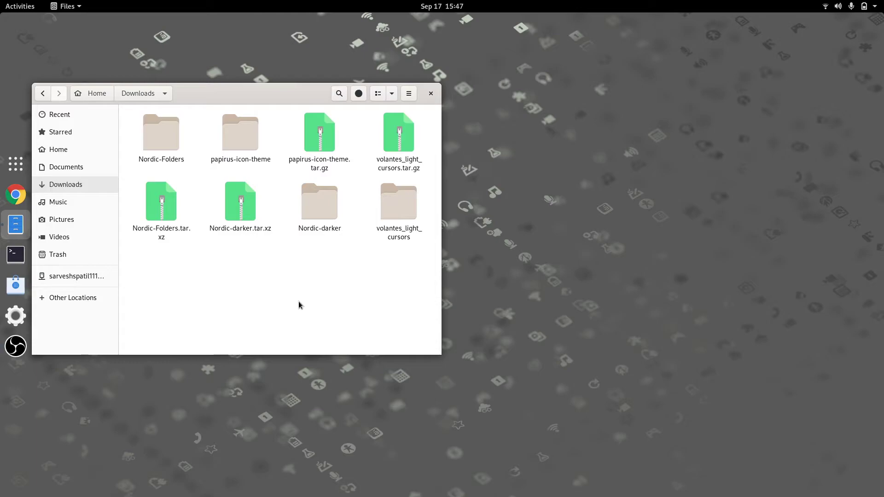
Step: Cut the extracted volantes_light_cursors, papirus-icon-theme and Nordic-Folders folders from Downloads
{"action": "left_click", "coordinate": [389, 216]}
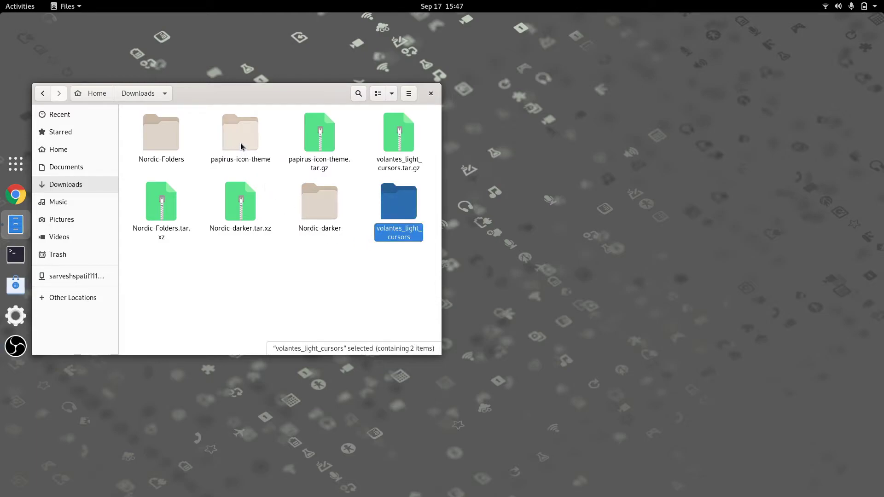
{"action": "left_click", "coordinate": [240, 159], "text": "ctrl"}
{"action": "left_click", "coordinate": [166, 144], "text": "ctrl"}
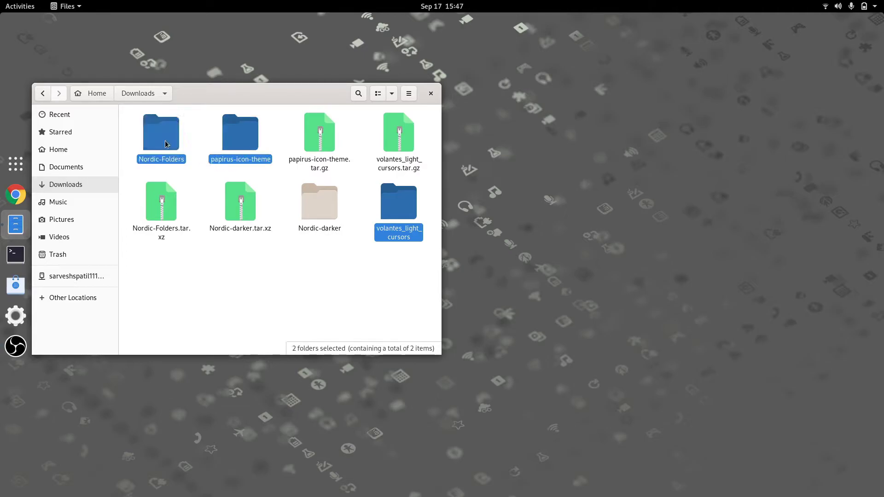
{"action": "right_click", "coordinate": [167, 144]}
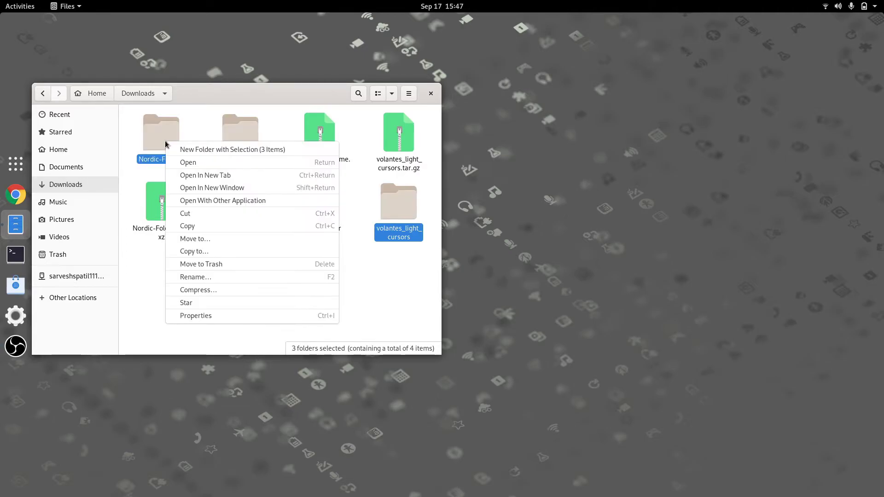
{"action": "left_click", "coordinate": [191, 213]}
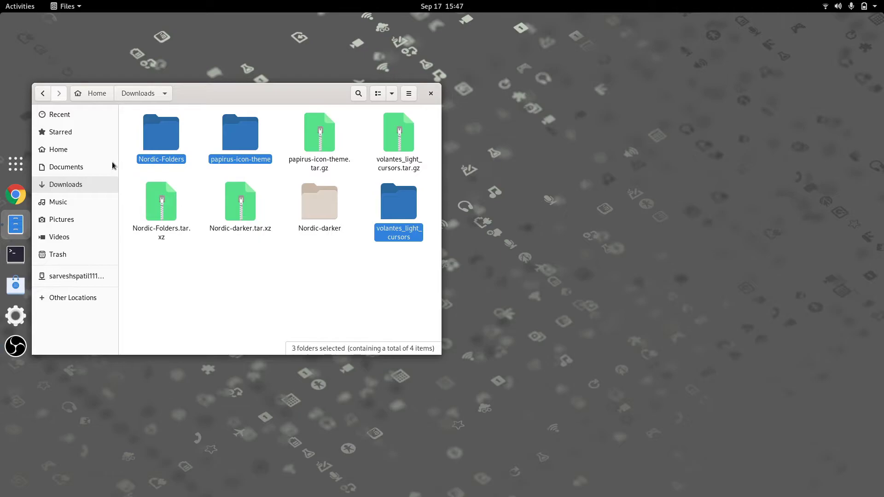
Step: Go to the Home folder and show its hidden files
{"action": "left_click", "coordinate": [77, 152]}
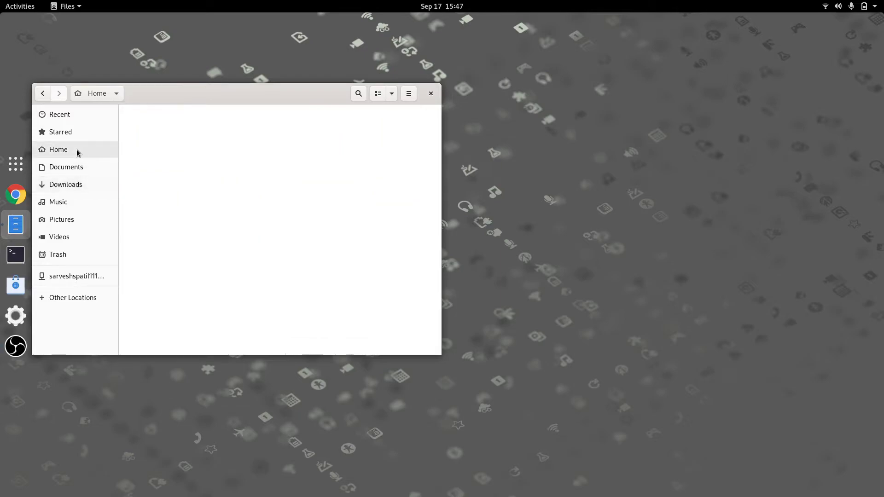
{"action": "left_click", "coordinate": [272, 248]}
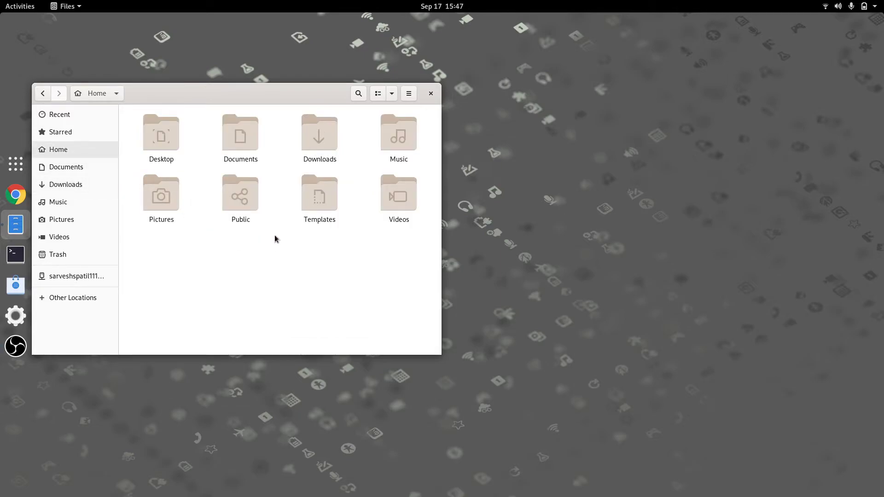
{"action": "left_click", "coordinate": [408, 94]}
{"action": "left_click", "coordinate": [423, 192]}
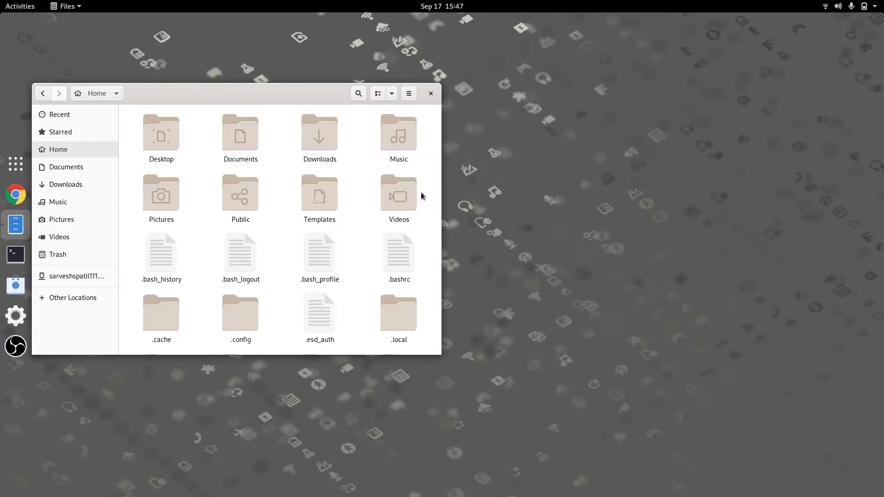
Step: Create a new folder named .icons in the Home folder
{"action": "scroll", "coordinate": [340, 229], "scroll_direction": "down", "scroll_amount": 2}
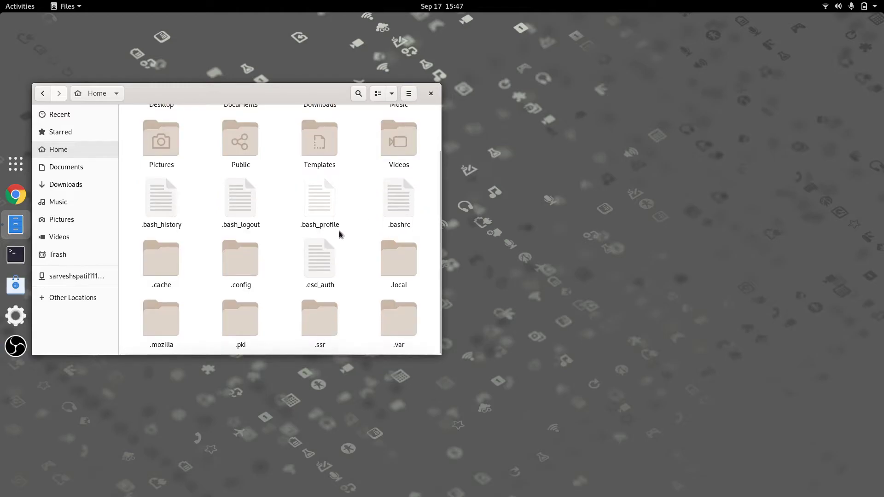
{"action": "right_click", "coordinate": [352, 304]}
{"action": "left_click", "coordinate": [374, 311]}
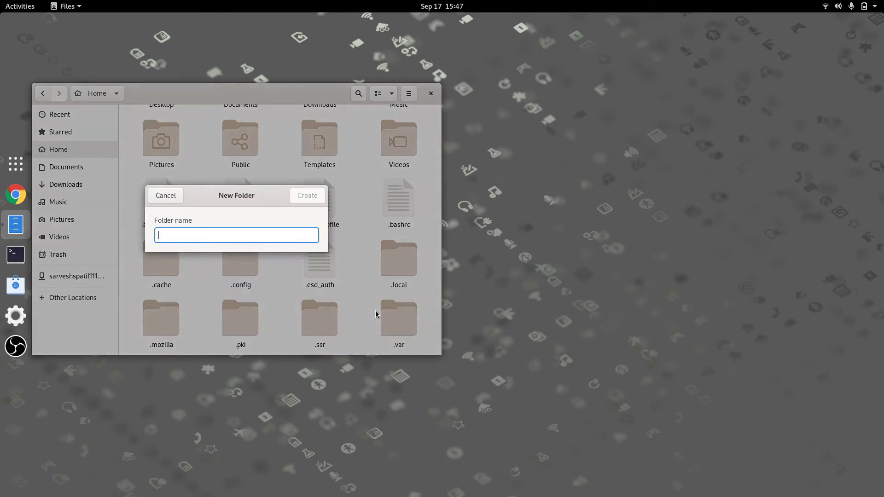
{"action": "type", "text": "."}
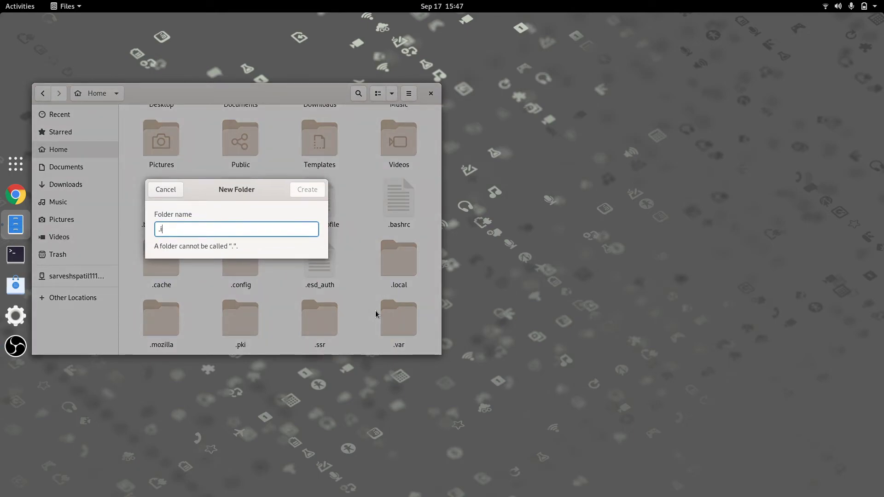
{"action": "type", "text": "icons"}
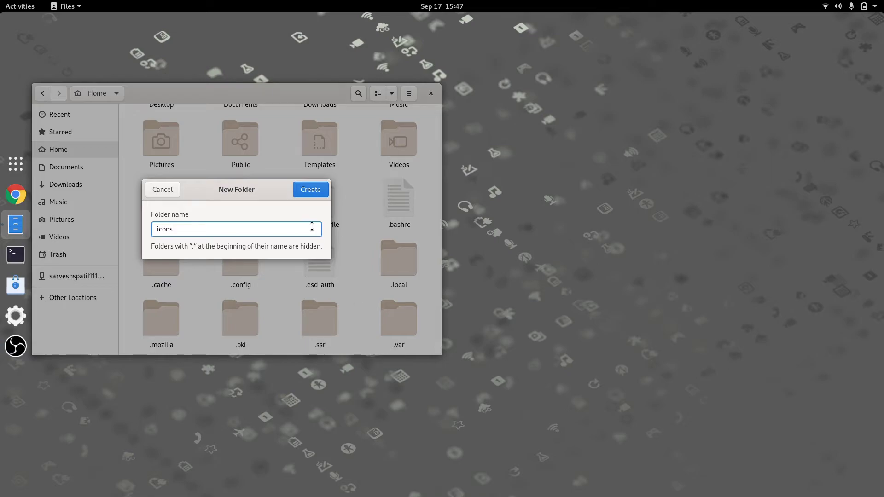
{"action": "left_click", "coordinate": [303, 193]}
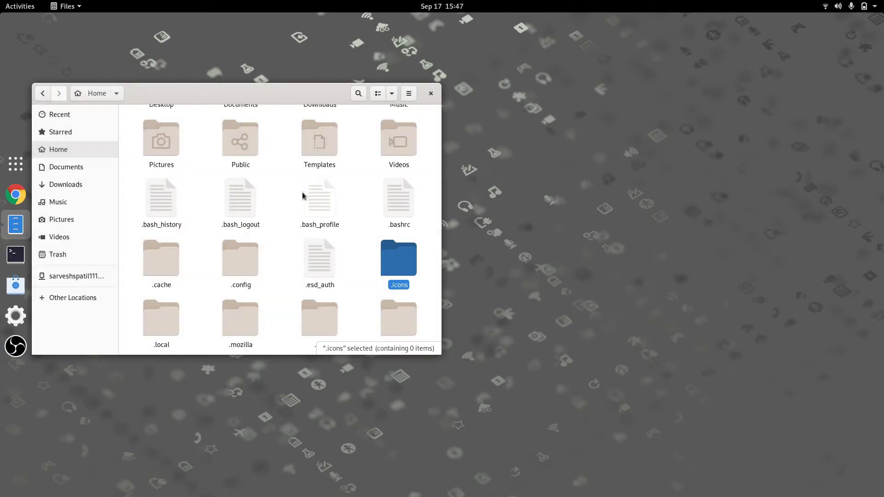
Step: Paste the three cut icon and cursor folders into the .icons folder
{"action": "double_click", "coordinate": [396, 258]}
{"action": "right_click", "coordinate": [230, 208]}
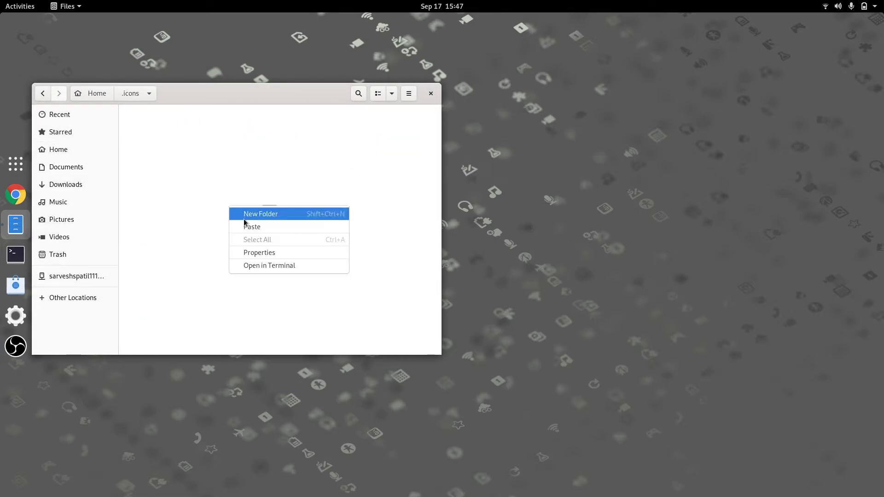
{"action": "left_click", "coordinate": [248, 228]}
{"action": "left_click", "coordinate": [187, 236]}
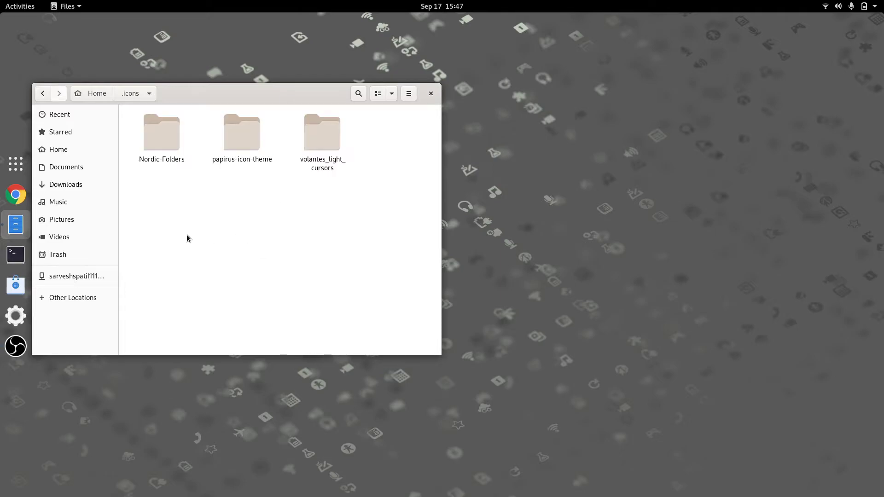
Step: Move the Nordic and Nordic-Darker folders out of Nordic-Folders directly into .icons
{"action": "double_click", "coordinate": [157, 138]}
{"action": "left_click_drag", "start_coordinate": [165, 180], "coordinate": [282, 139]}
{"action": "right_click", "coordinate": [254, 141]}
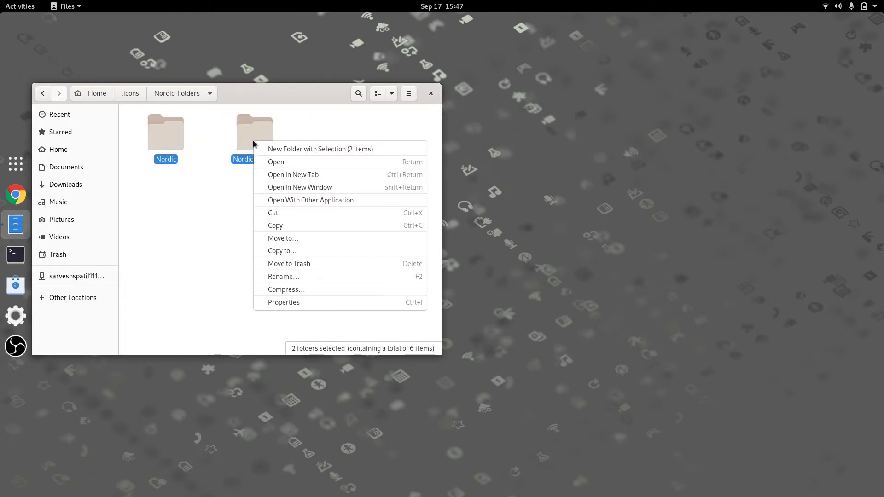
{"action": "left_click", "coordinate": [284, 213]}
{"action": "left_click", "coordinate": [130, 93]}
{"action": "right_click", "coordinate": [221, 204]}
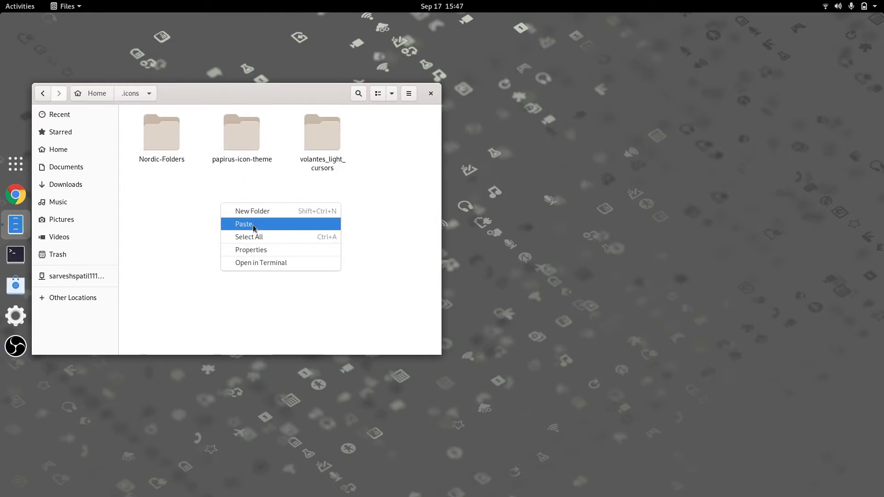
{"action": "left_click", "coordinate": [255, 226]}
{"action": "left_click", "coordinate": [223, 211]}
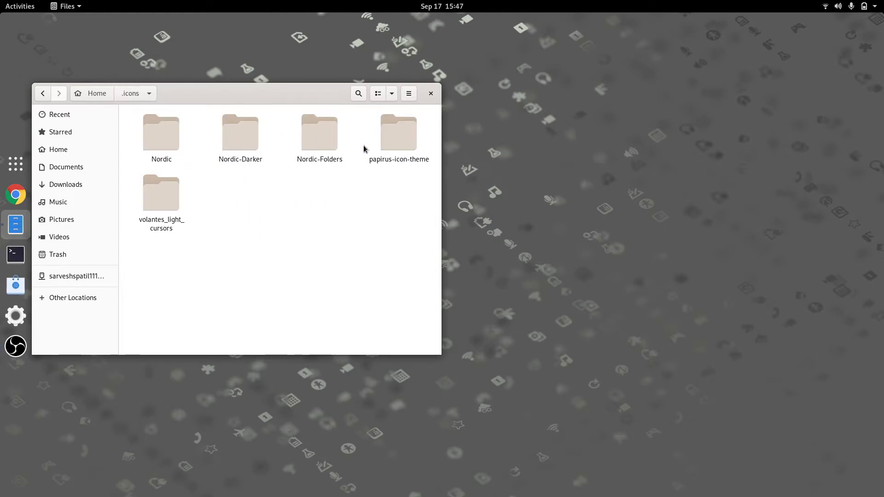
Step: Cut the ePapirus, Papirus, Papirus-Dark and Papirus-Light folders from the papirus-icon-theme folder
{"action": "double_click", "coordinate": [390, 148]}
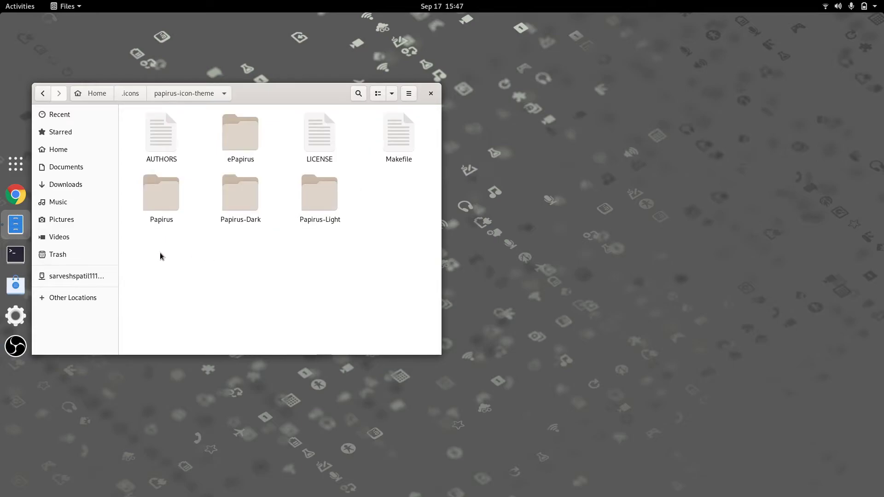
{"action": "left_click", "coordinate": [162, 210]}
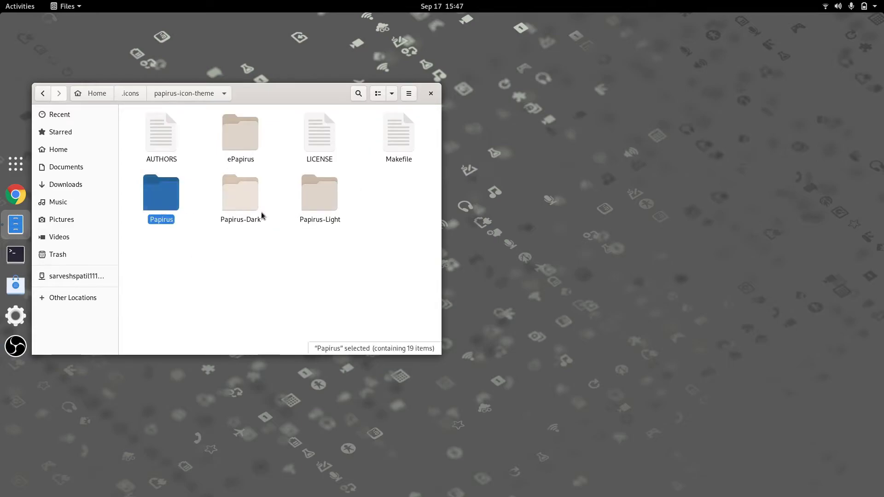
{"action": "left_click", "coordinate": [245, 209], "text": "ctrl"}
{"action": "left_click", "coordinate": [324, 205]}
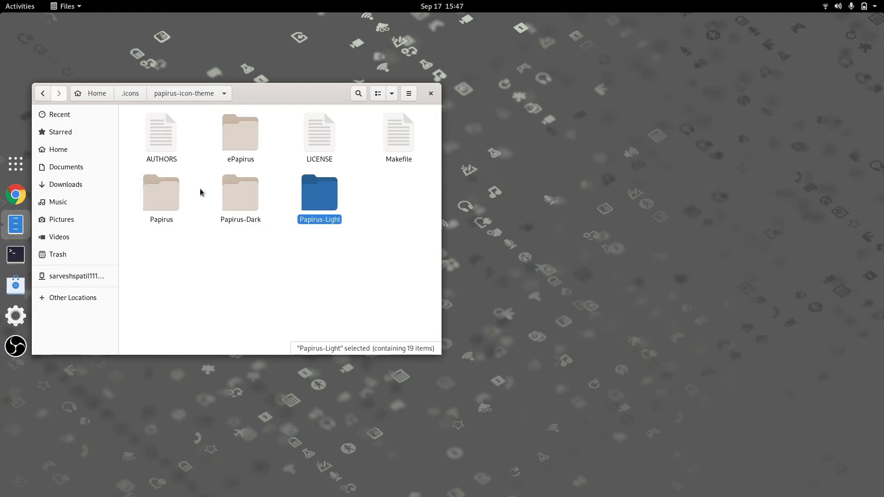
{"action": "left_click", "coordinate": [161, 193], "text": "ctrl"}
{"action": "left_click", "coordinate": [241, 193], "text": "ctrl"}
{"action": "left_click", "coordinate": [241, 134], "text": "ctrl"}
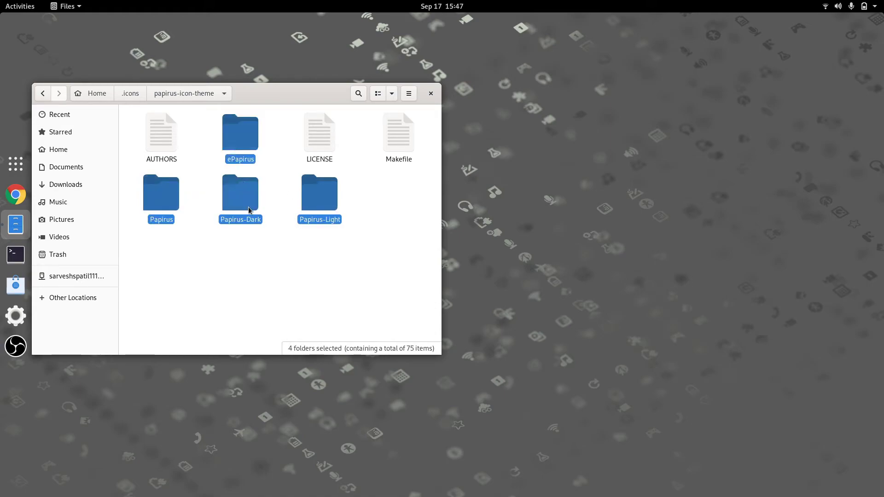
{"action": "right_click", "coordinate": [250, 206]}
{"action": "left_click", "coordinate": [285, 264]}
Step: Paste the four cut Papirus folders directly into .icons and check inside the volantes_light_cursors folder
{"action": "left_click", "coordinate": [130, 93]}
{"action": "right_click", "coordinate": [250, 269]}
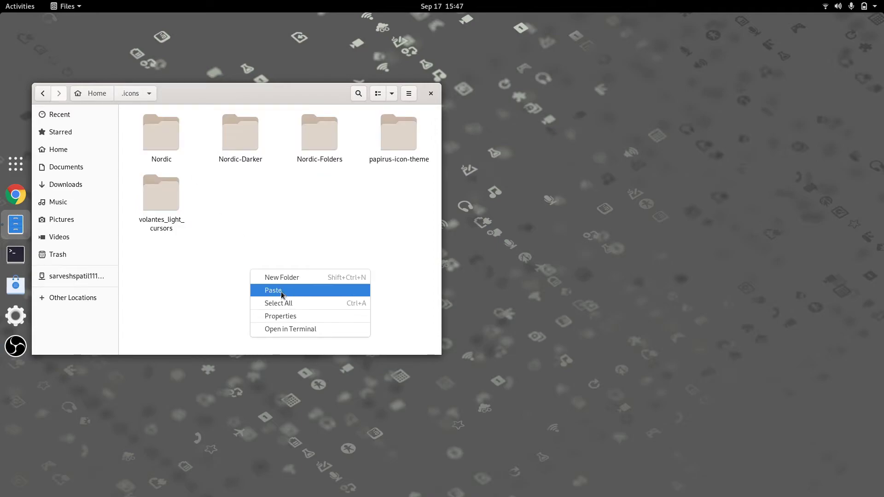
{"action": "left_click", "coordinate": [270, 290]}
{"action": "left_click", "coordinate": [286, 272]}
{"action": "double_click", "coordinate": [163, 258]}
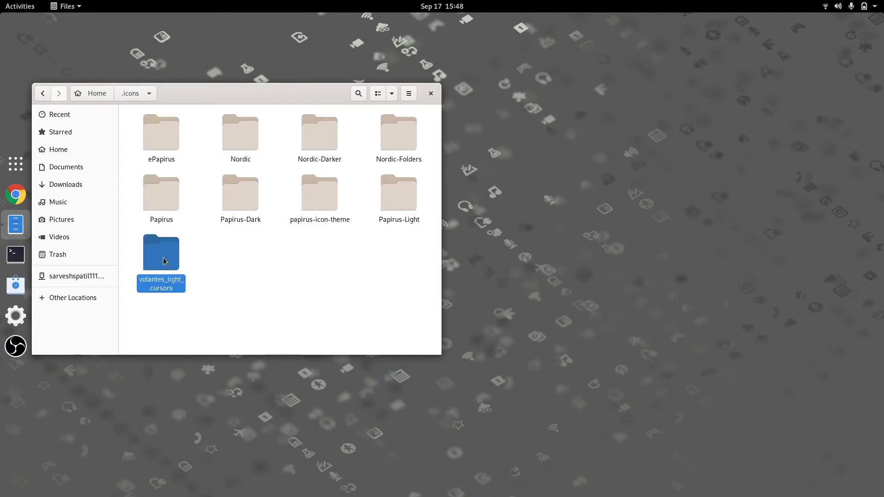
{"action": "left_click", "coordinate": [131, 96]}
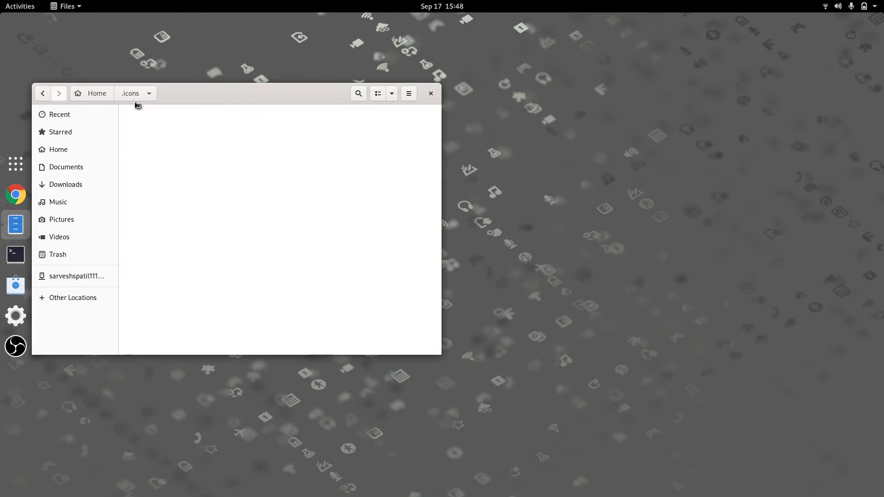
Step: Cut the extracted Nordic-darker folder from the Downloads folder
{"action": "left_click", "coordinate": [90, 93]}
{"action": "left_click", "coordinate": [312, 147]}
{"action": "double_click", "coordinate": [312, 146]}
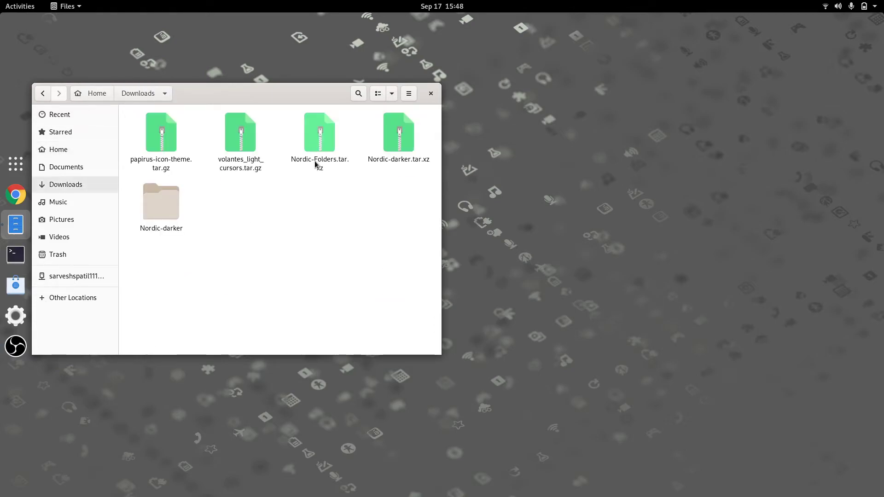
{"action": "left_click", "coordinate": [161, 203]}
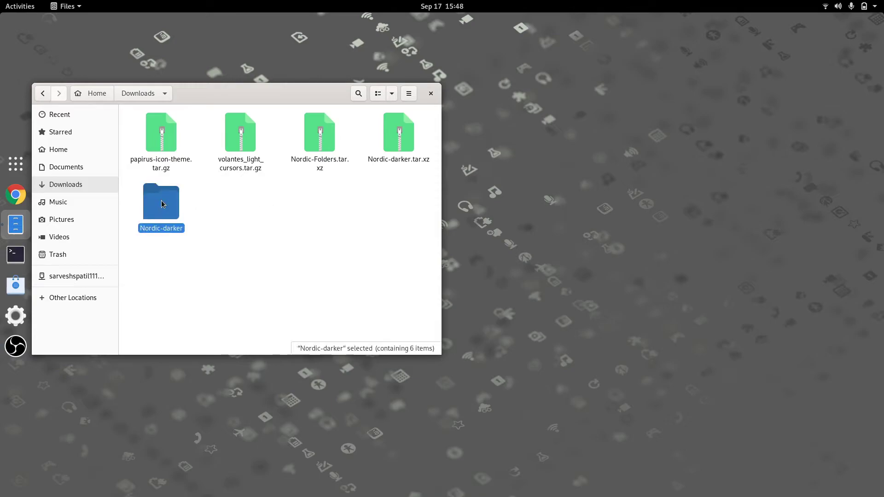
{"action": "right_click", "coordinate": [162, 201]}
{"action": "left_click", "coordinate": [203, 261]}
Step: Create a new folder named .themes in the Home folder
{"action": "left_click", "coordinate": [59, 149]}
{"action": "scroll", "coordinate": [324, 244], "scroll_direction": "down", "scroll_amount": 2}
{"action": "scroll", "coordinate": [325, 244], "scroll_direction": "down", "scroll_amount": 2}
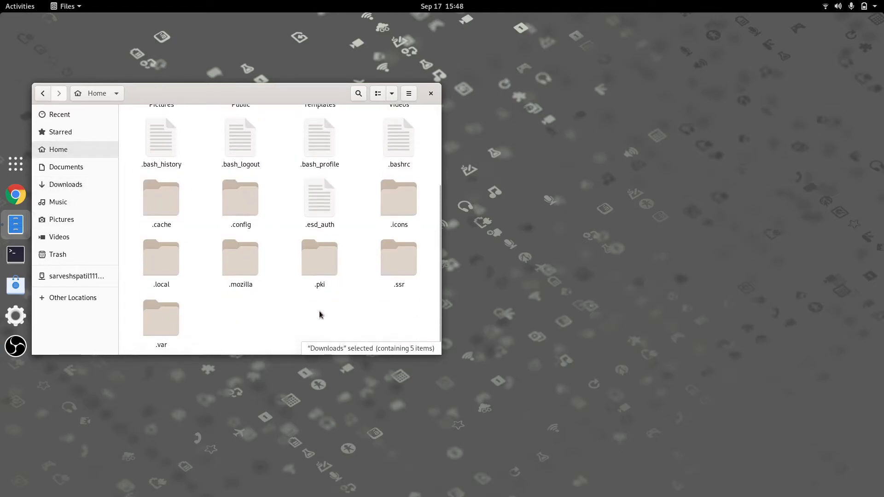
{"action": "right_click", "coordinate": [270, 324]}
{"action": "left_click", "coordinate": [290, 331]}
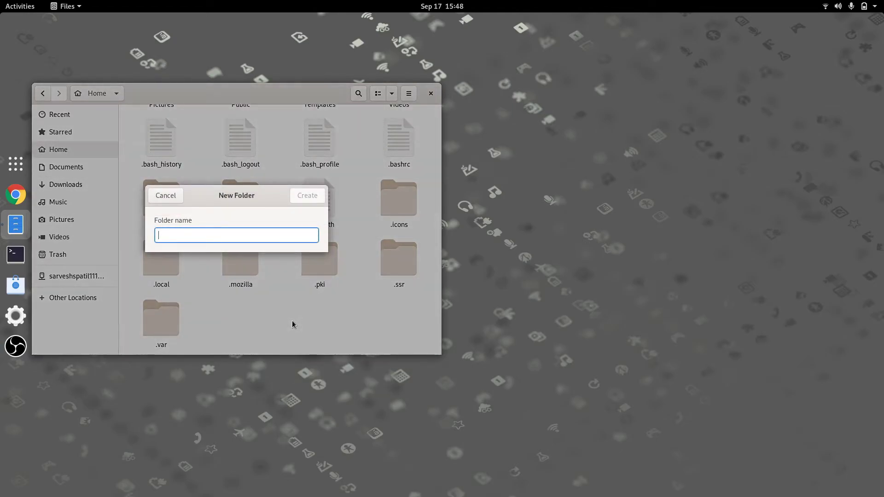
{"action": "type", "text": ".themes"}
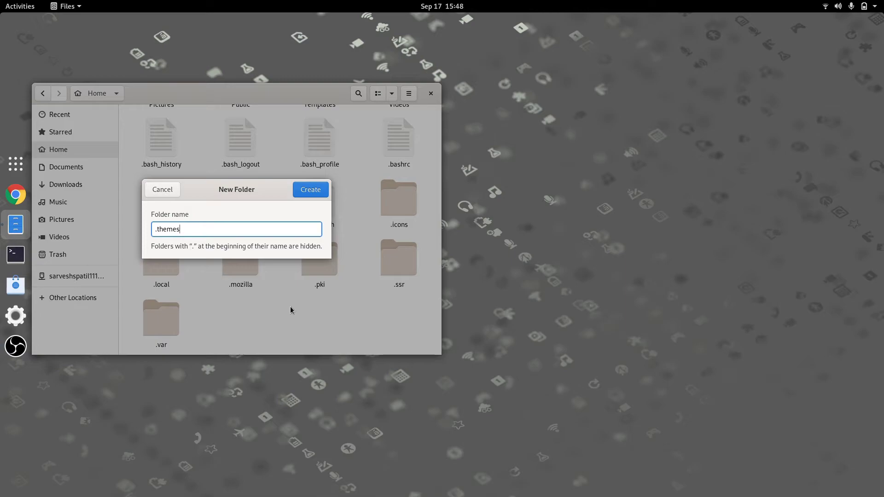
{"action": "left_click", "coordinate": [297, 191]}
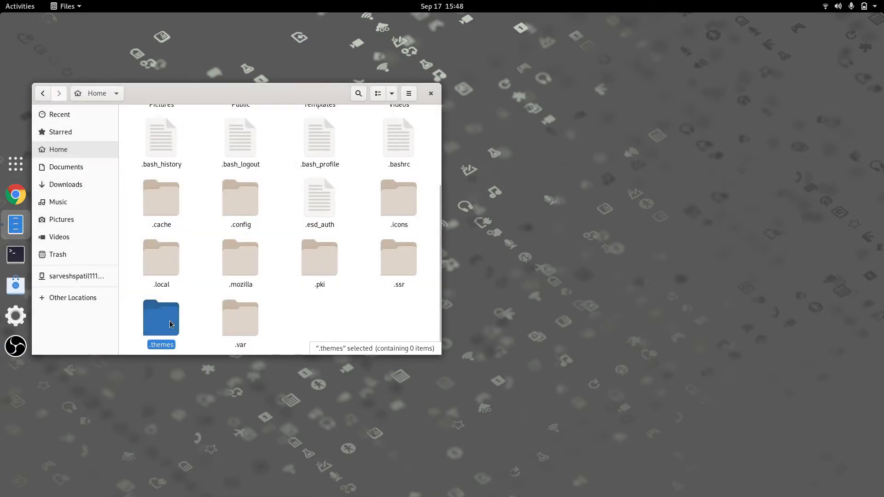
Step: Paste the Nordic-darker folder into .themes, check its contents and close the file manager
{"action": "double_click", "coordinate": [172, 319]}
{"action": "right_click", "coordinate": [173, 173]}
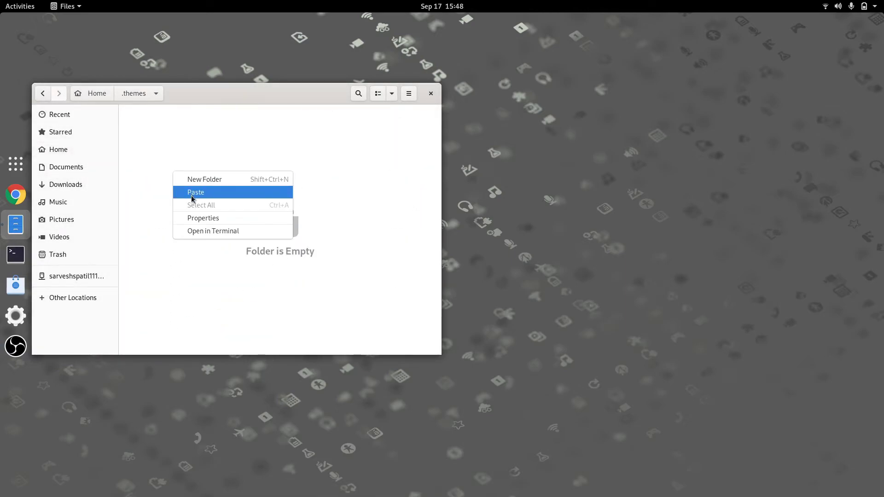
{"action": "left_click", "coordinate": [193, 192]}
{"action": "left_click", "coordinate": [179, 147]}
{"action": "double_click", "coordinate": [180, 147]}
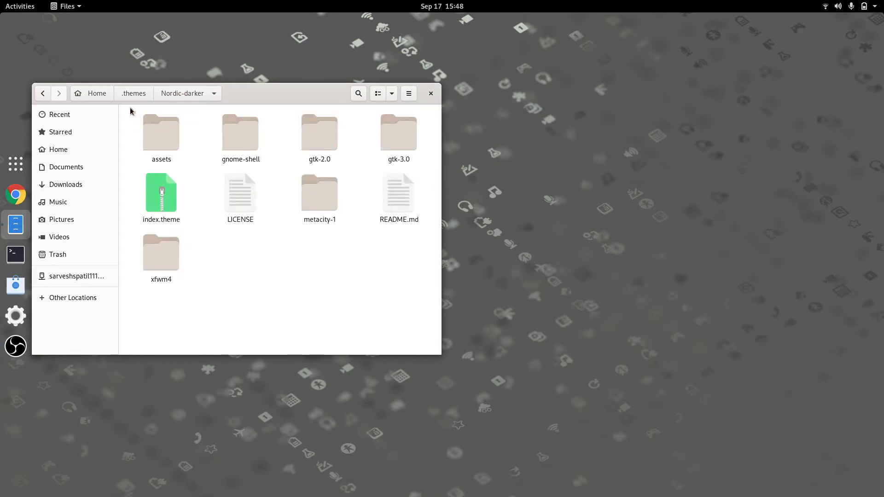
{"action": "left_click", "coordinate": [126, 94]}
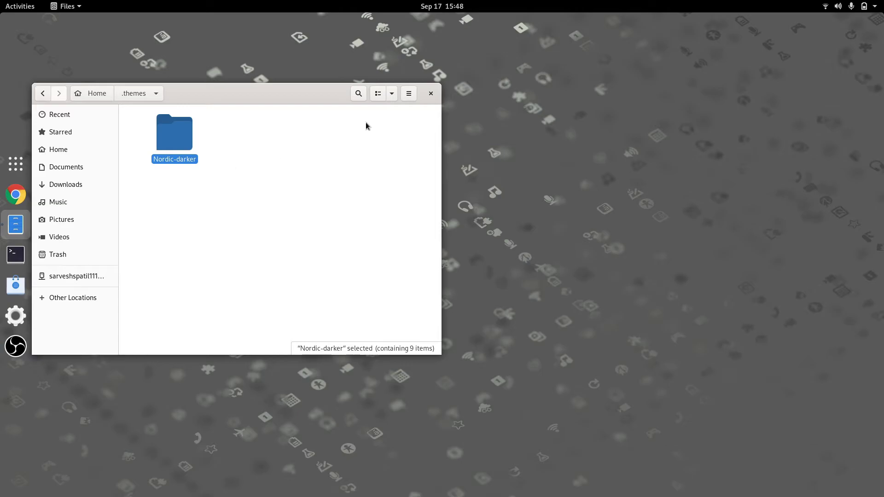
{"action": "left_click", "coordinate": [430, 94]}
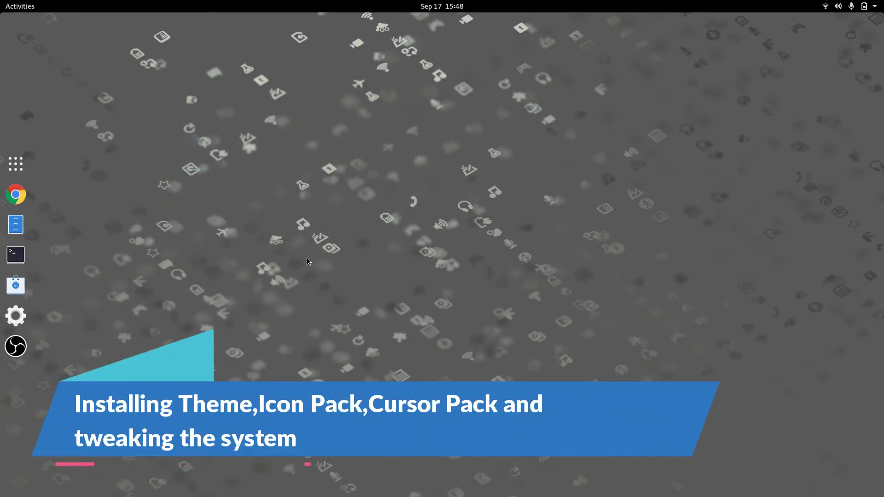
Step: Find and launch the Tweaks application and show its appearance settings
{"action": "left_click", "coordinate": [15, 165]}
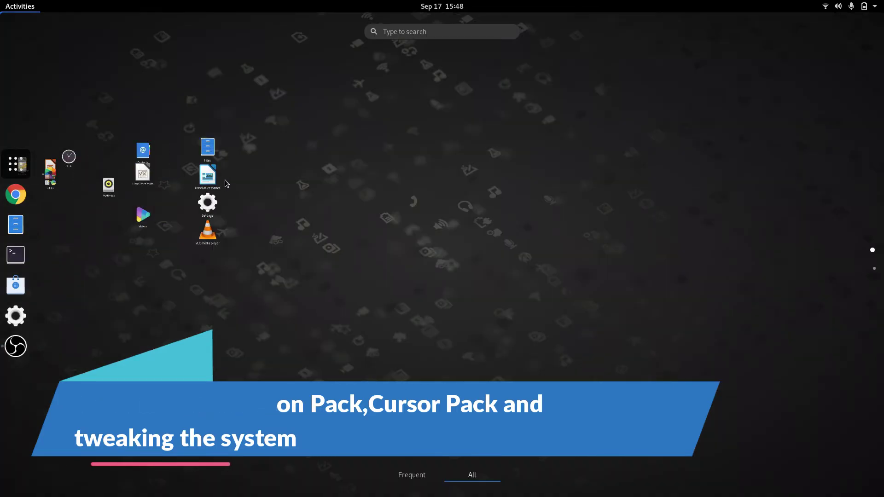
{"action": "type", "text": "twea"}
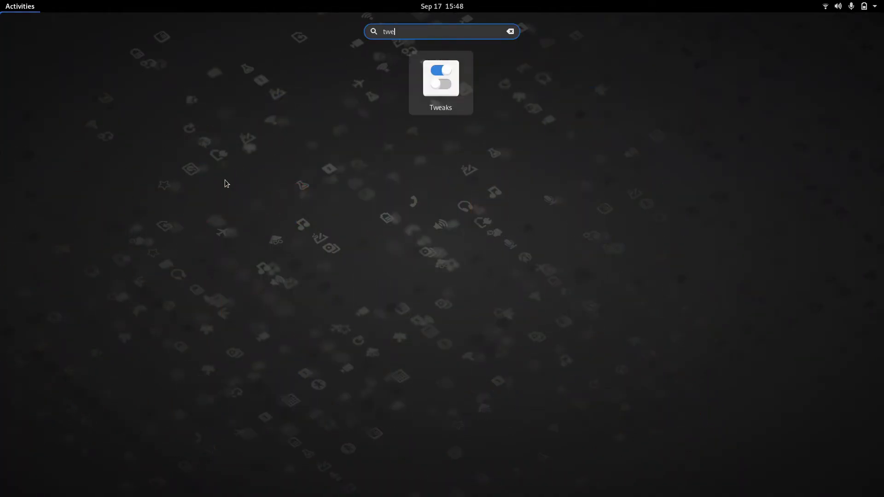
{"action": "left_click", "coordinate": [435, 81]}
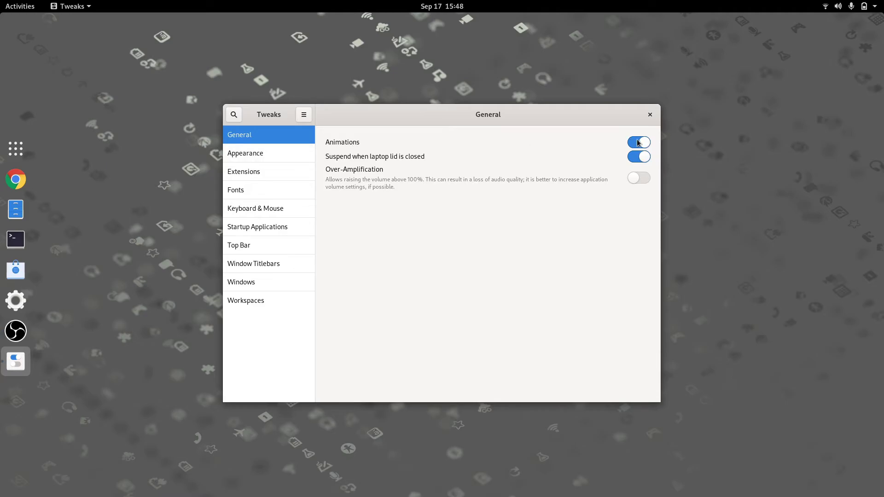
{"action": "left_click", "coordinate": [277, 159]}
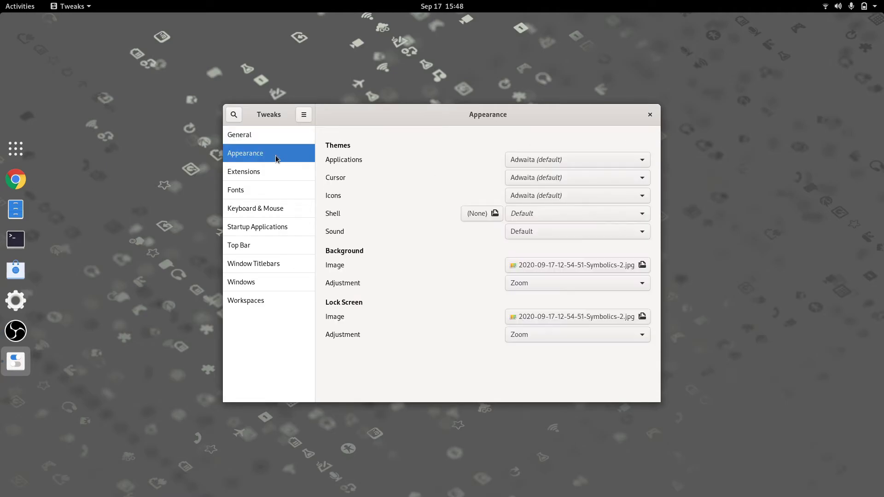
Step: Set the Applications theme to Nordic-darker and the Cursor theme to Volantes_light_cursors
{"action": "left_click", "coordinate": [532, 164]}
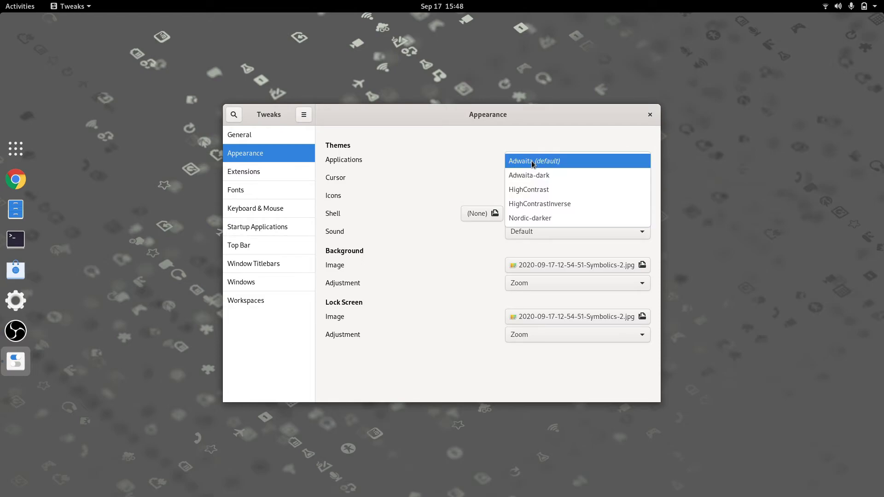
{"action": "key", "text": "Escape"}
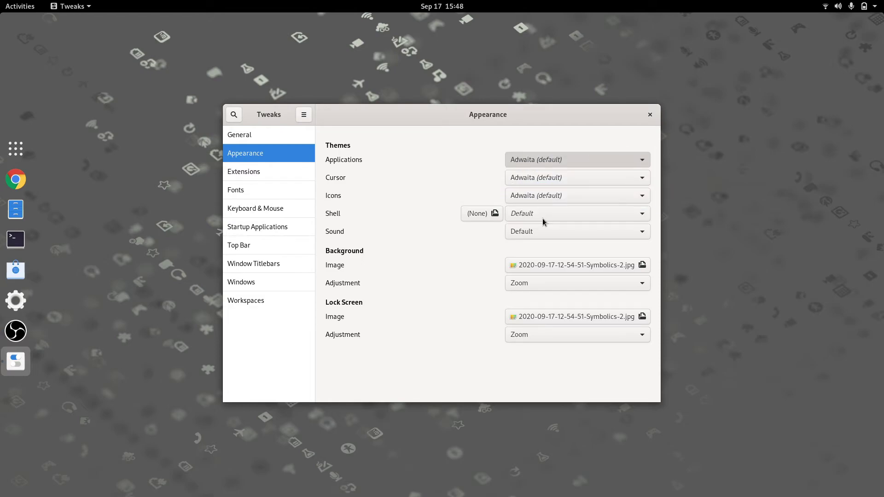
{"action": "key", "text": "Down"}
{"action": "key", "text": "Down"}
{"action": "key", "text": "Down"}
{"action": "key", "text": "Down"}
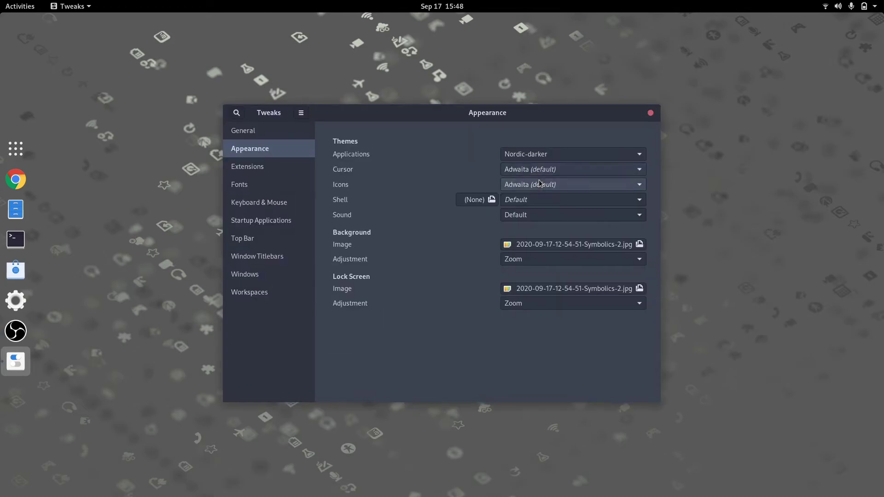
{"action": "left_click", "coordinate": [565, 168]}
{"action": "left_click", "coordinate": [562, 182]}
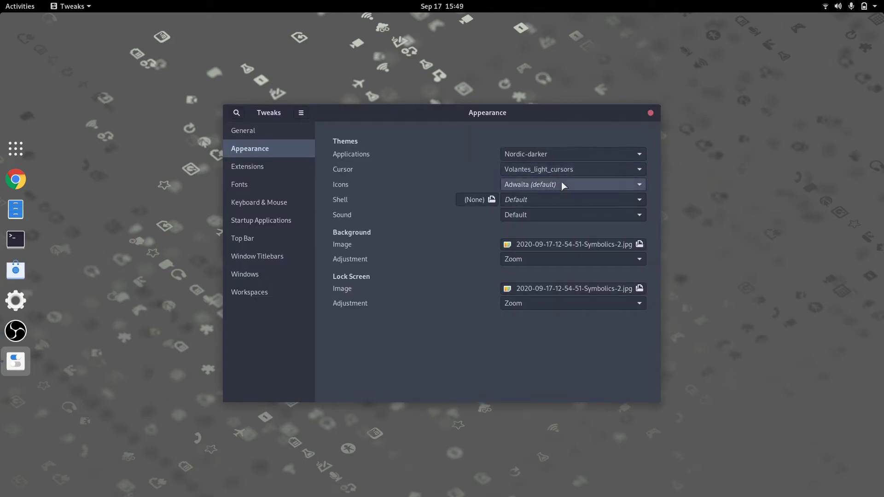
Step: Set the Icons theme to Papirus and the Shell theme to Nordic-darker
{"action": "left_click", "coordinate": [524, 184]}
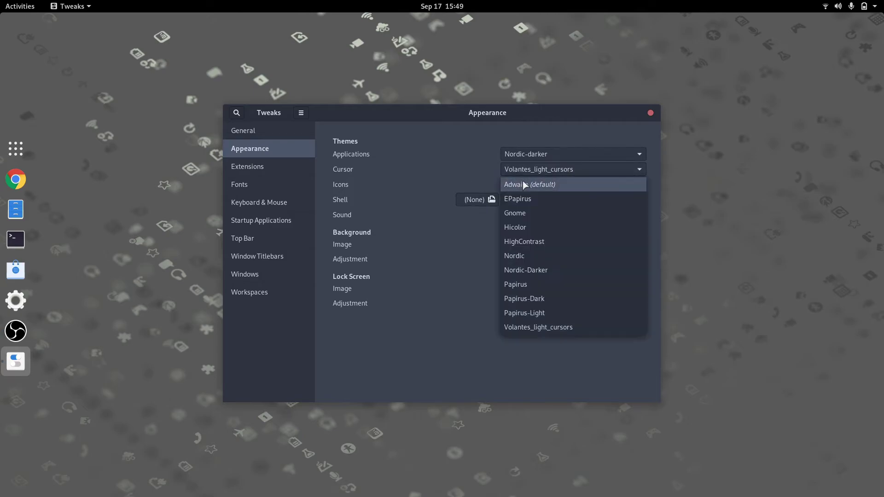
{"action": "left_click", "coordinate": [539, 285]}
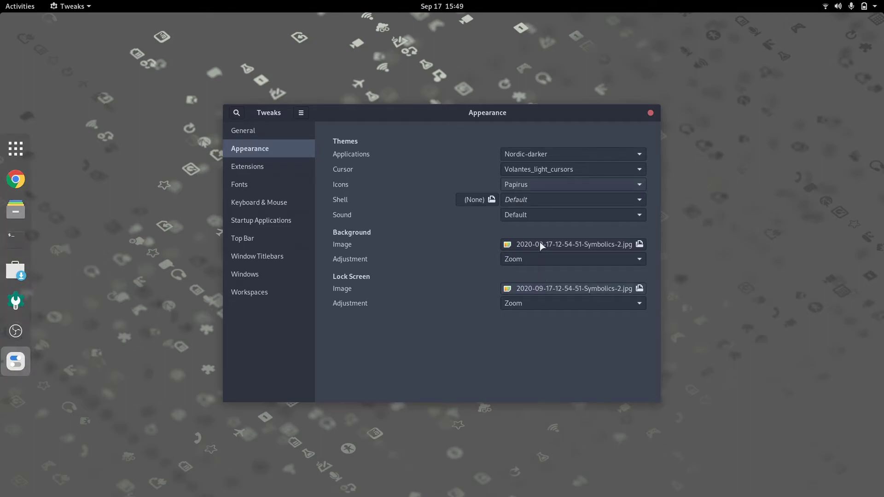
{"action": "left_click", "coordinate": [534, 197]}
{"action": "left_click", "coordinate": [537, 212]}
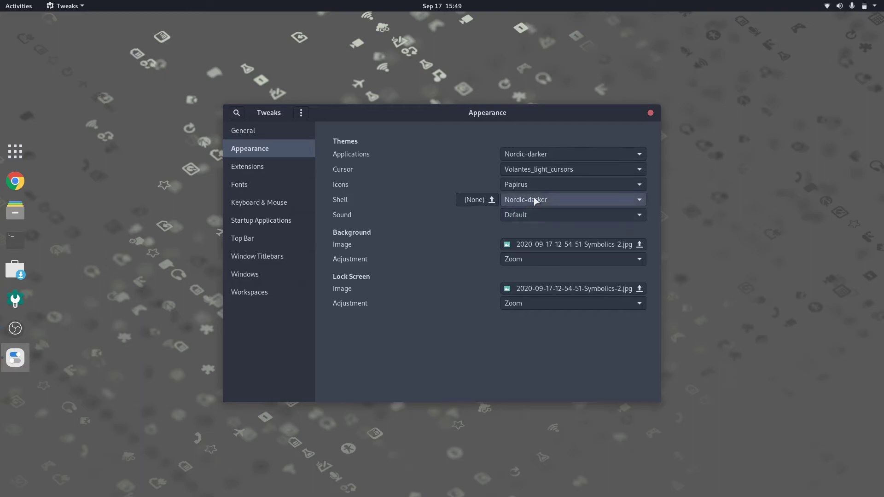
Step: Toggle the Dash to dock extension off and on, and set the dock's position on screen to Bottom in its settings
{"action": "left_click", "coordinate": [278, 166]}
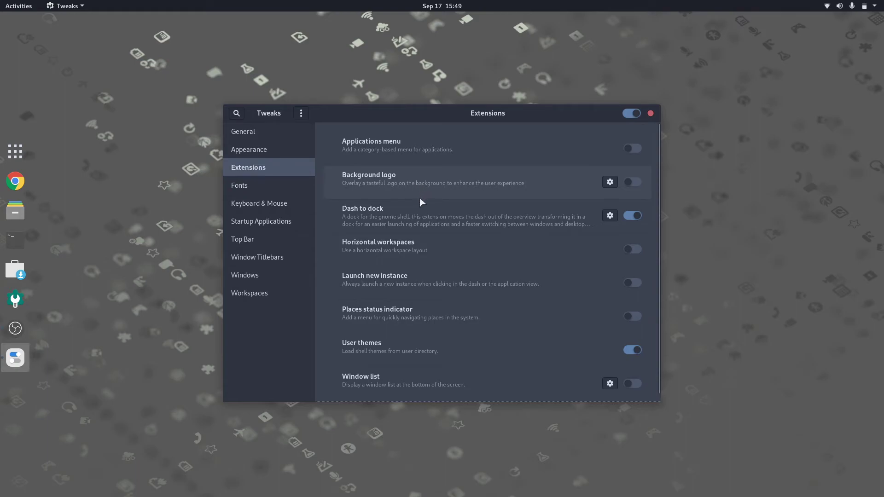
{"action": "left_click", "coordinate": [633, 217]}
{"action": "left_click", "coordinate": [633, 217]}
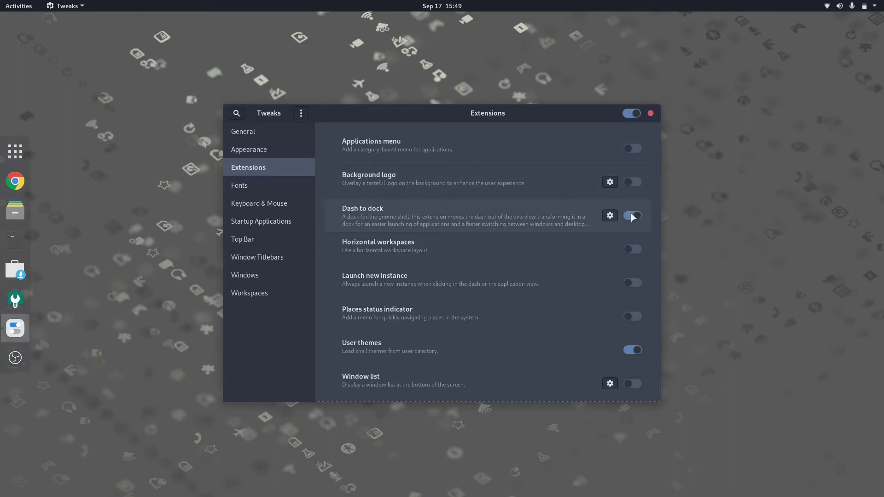
{"action": "left_click", "coordinate": [610, 215]}
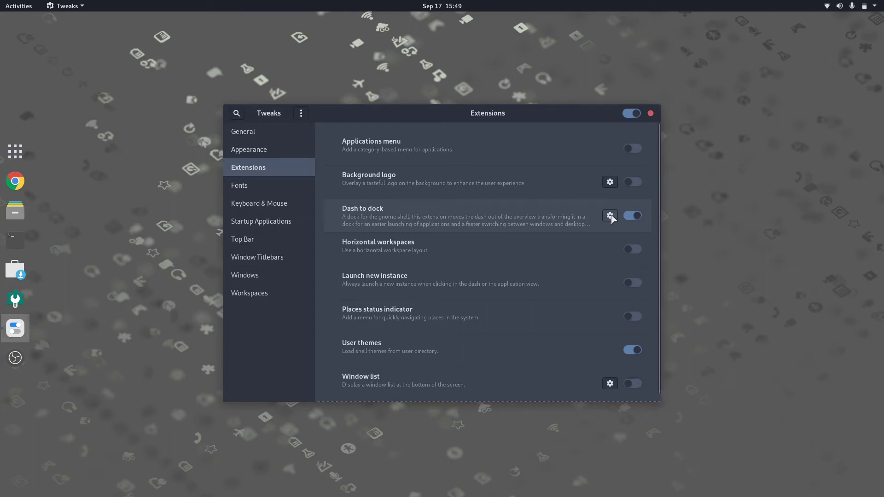
{"action": "left_click_drag", "start_coordinate": [224, 18], "coordinate": [480, 52]}
{"action": "left_click", "coordinate": [412, 140]}
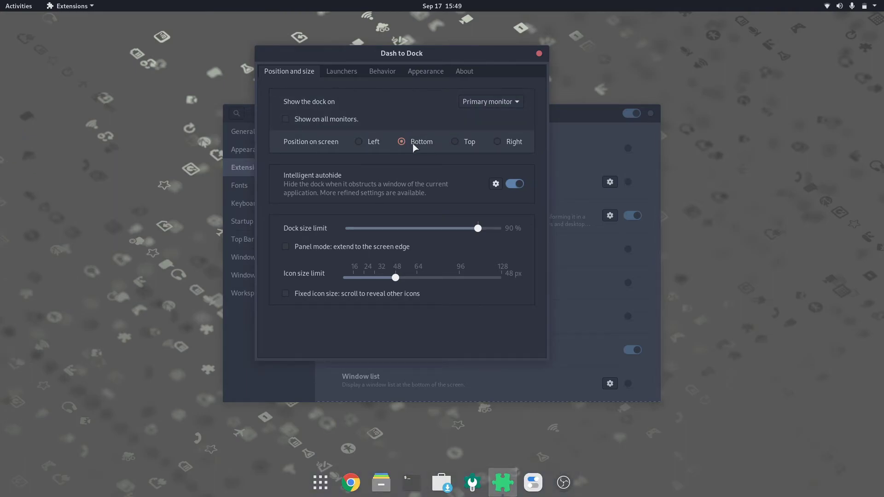
Step: Review the dock's intelligent autohide options without changing them and show the launcher settings
{"action": "left_click", "coordinate": [496, 184]}
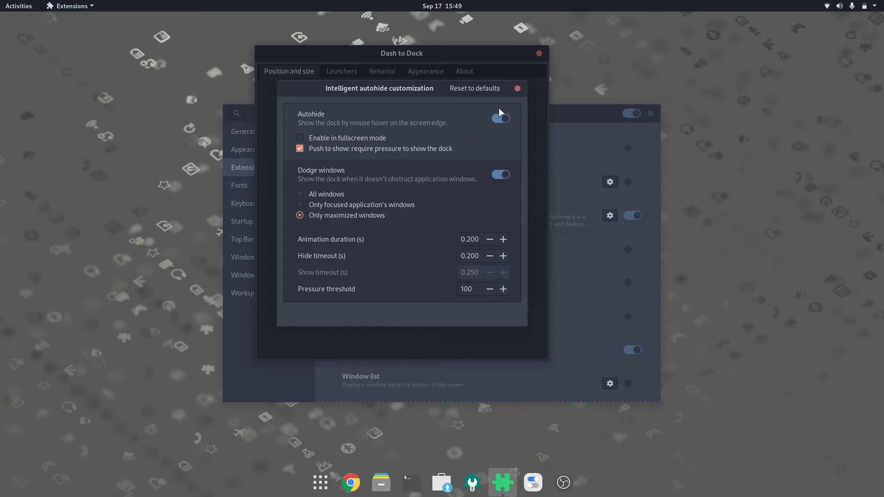
{"action": "left_click", "coordinate": [517, 88]}
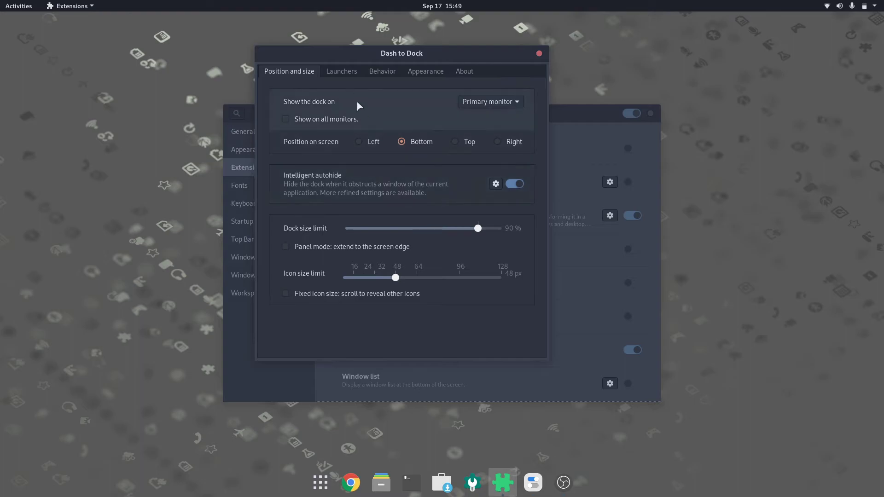
{"action": "left_click", "coordinate": [341, 70]}
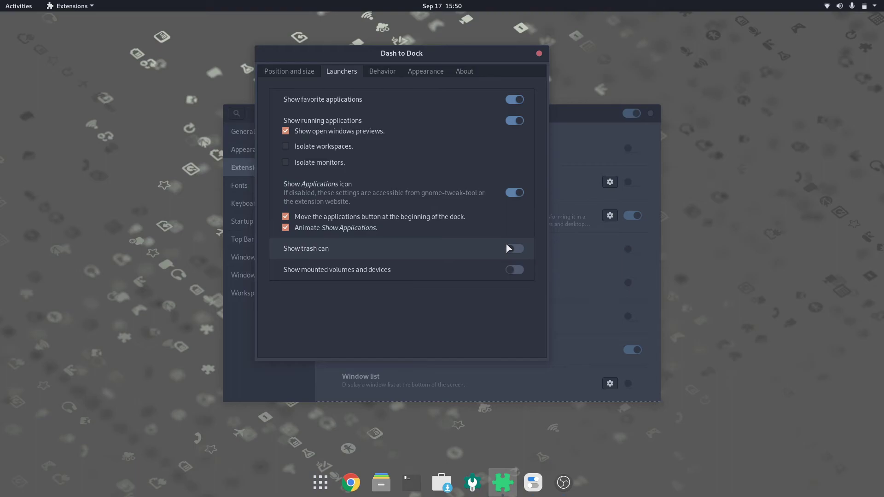
Step: Review the dock's behavior options, keeping Minimize or overview as the click action and Do nothing as the scroll action
{"action": "left_click", "coordinate": [381, 73]}
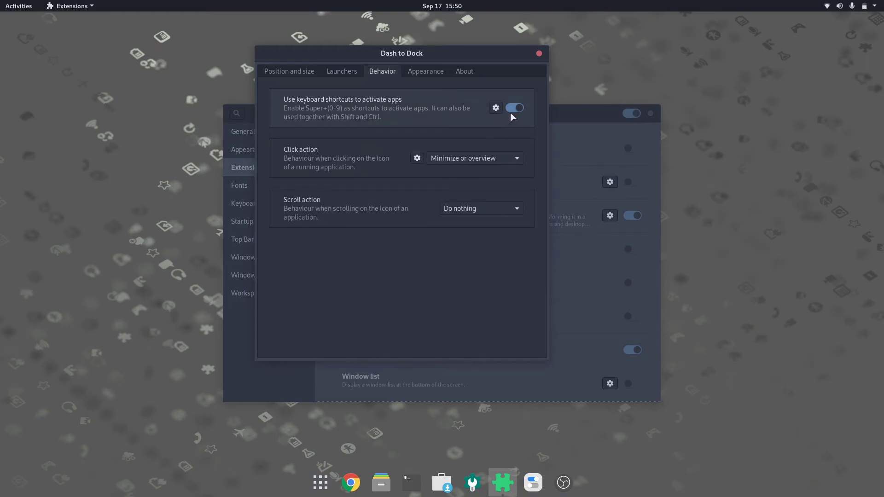
{"action": "left_click", "coordinate": [517, 161]}
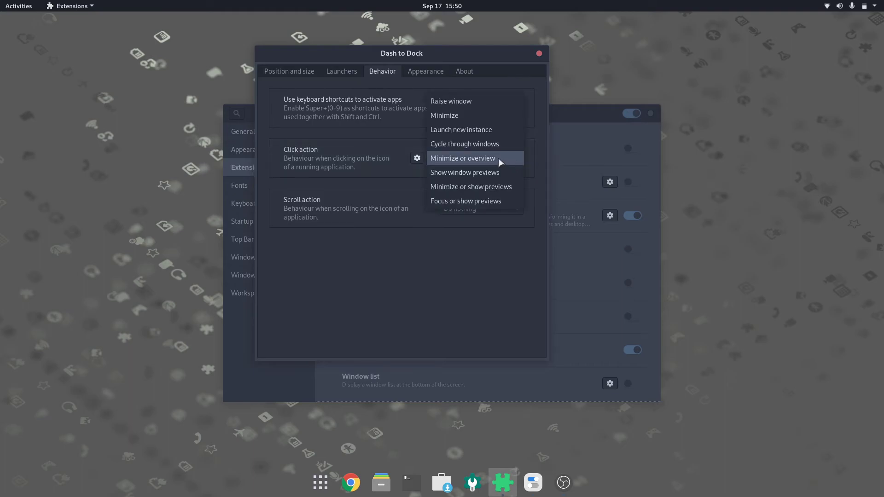
{"action": "left_click", "coordinate": [498, 158]}
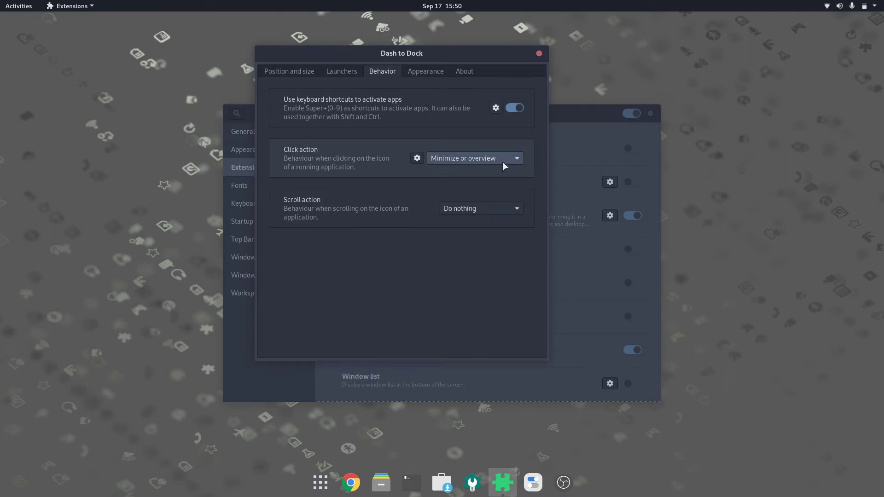
{"action": "left_click", "coordinate": [509, 209]}
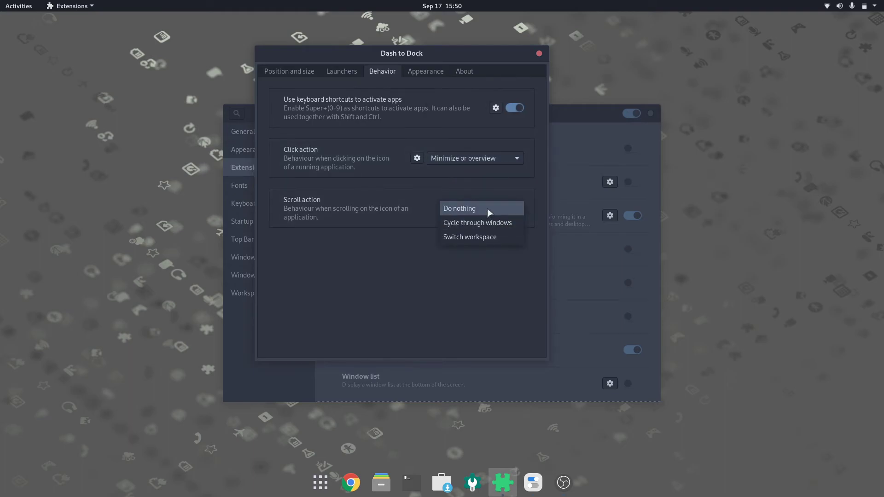
{"action": "left_click", "coordinate": [487, 208]}
Step: Toggle Shrink the dash off and back on in the dock's appearance settings, and keep Dots as the windows counter indicators
{"action": "left_click", "coordinate": [425, 74]}
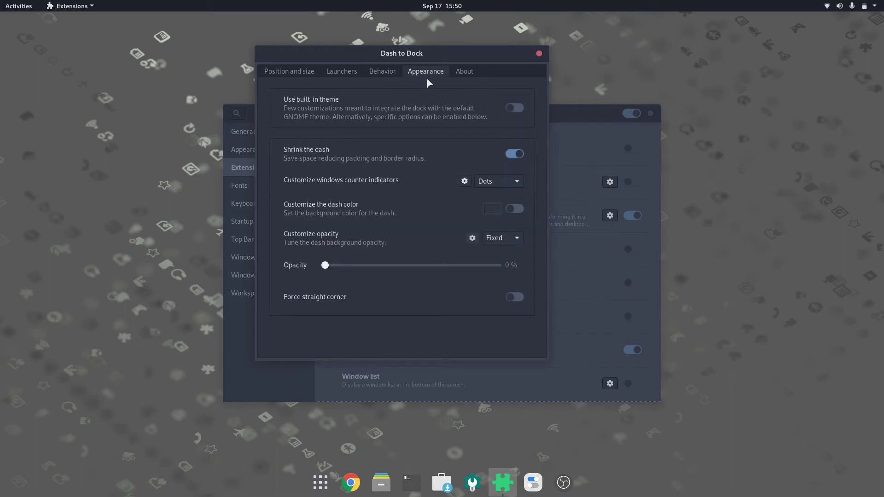
{"action": "left_click", "coordinate": [514, 155]}
{"action": "left_click", "coordinate": [514, 155]}
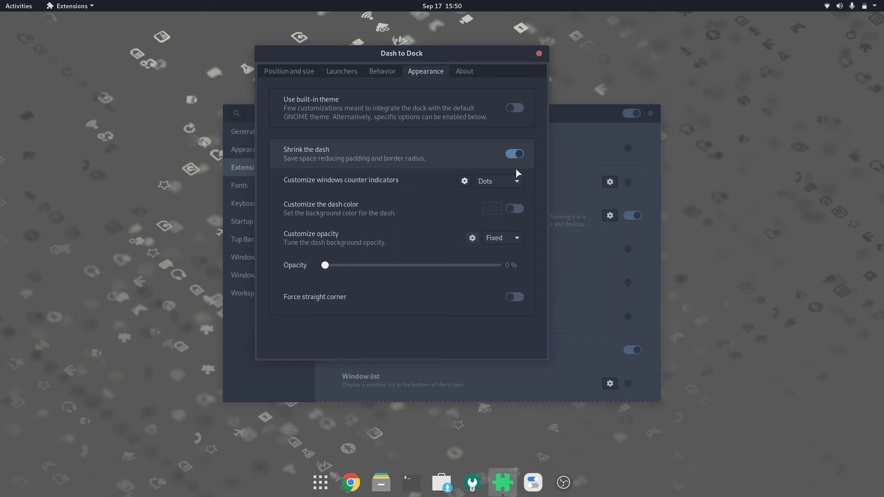
{"action": "left_click", "coordinate": [514, 181]}
{"action": "left_click", "coordinate": [513, 183]}
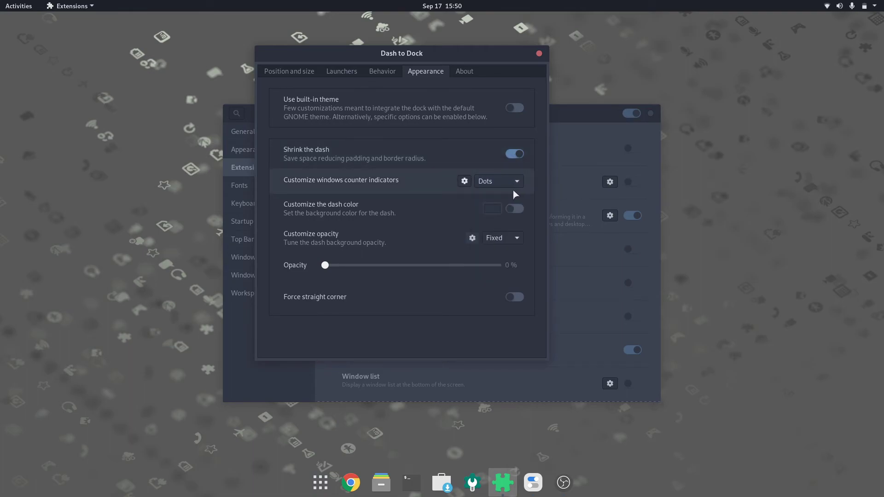
Step: Keep the dash opacity mode on Fixed, try about 99 % opacity, return it to 0 %, and close the Dash to Dock settings
{"action": "left_click", "coordinate": [514, 236]}
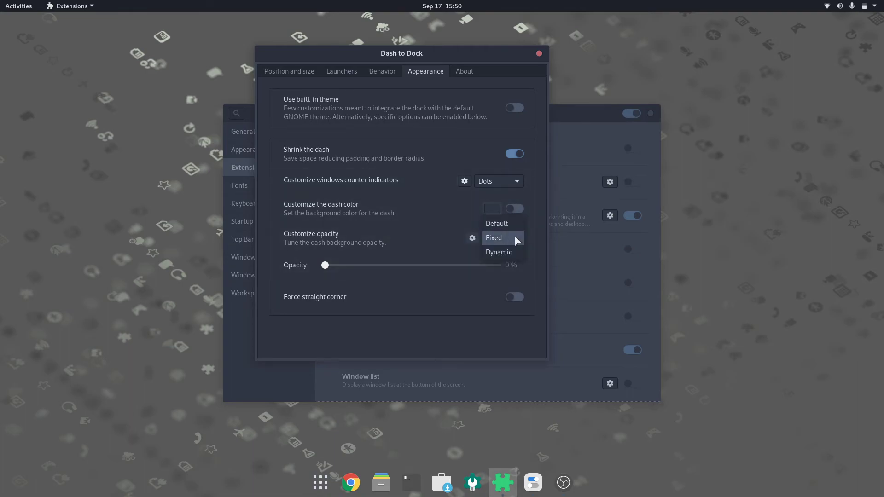
{"action": "left_click", "coordinate": [515, 236]}
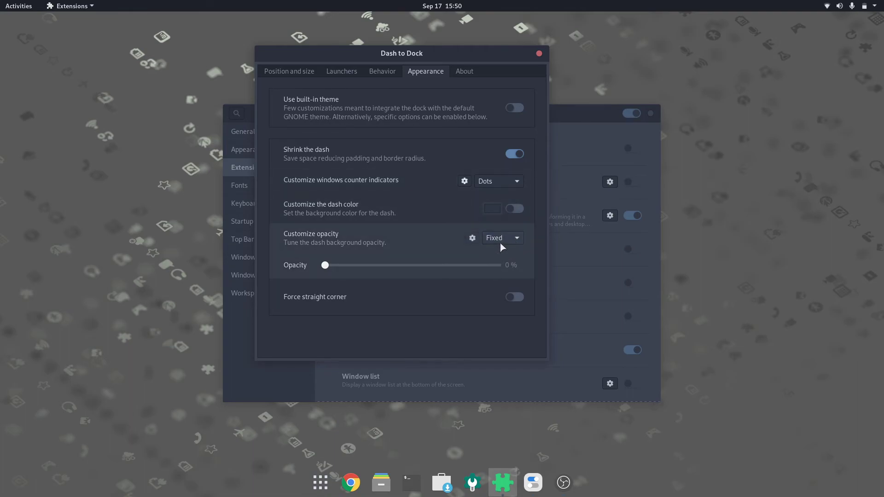
{"action": "left_click", "coordinate": [502, 244]}
{"action": "left_click", "coordinate": [499, 238]}
{"action": "left_click", "coordinate": [495, 265]}
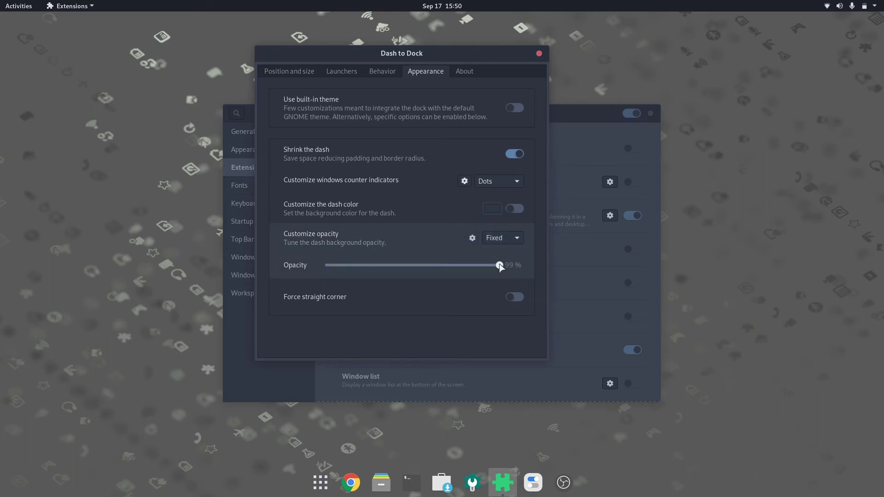
{"action": "left_click_drag", "start_coordinate": [429, 263], "coordinate": [306, 265]}
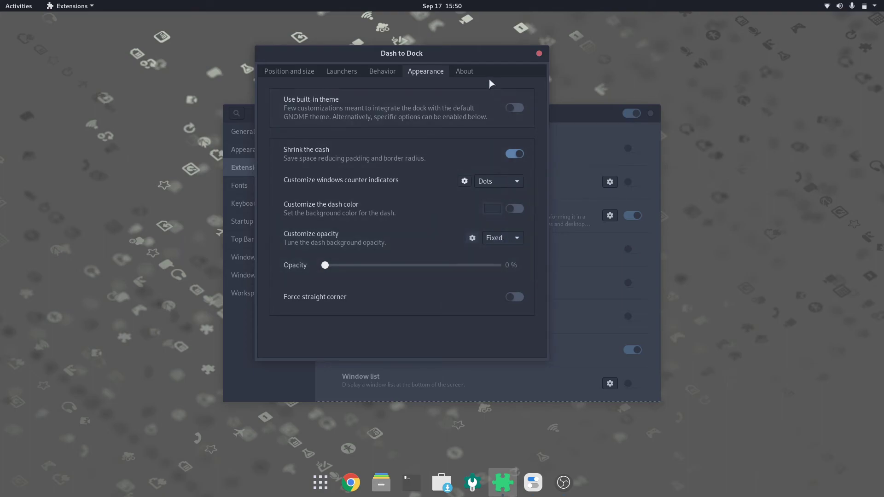
{"action": "left_click", "coordinate": [539, 53]}
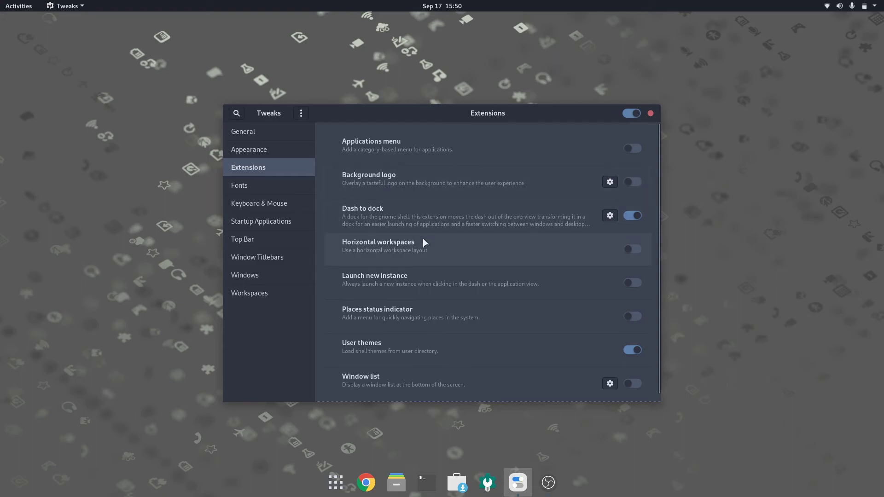
Step: Turn on the battery percentage in the top bar, and turn off the Activities overview hot corner and the clock's date
{"action": "scroll", "coordinate": [457, 287], "scroll_direction": "down", "scroll_amount": 1}
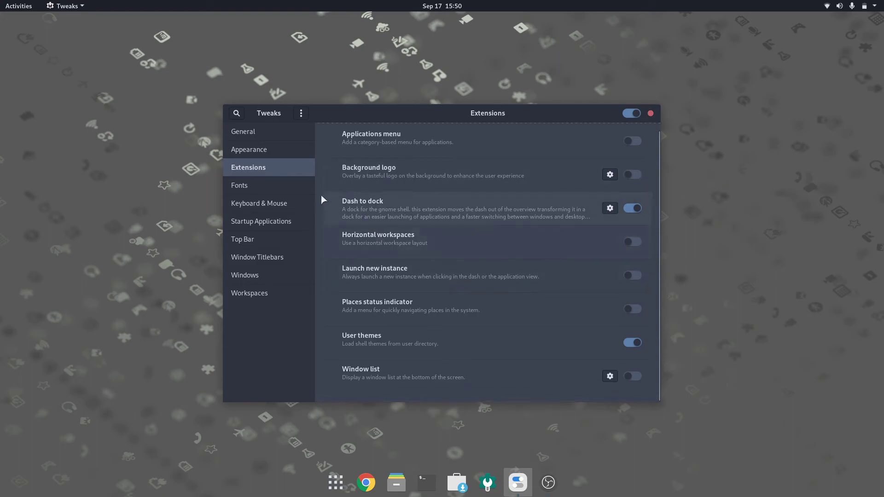
{"action": "left_click", "coordinate": [278, 189]}
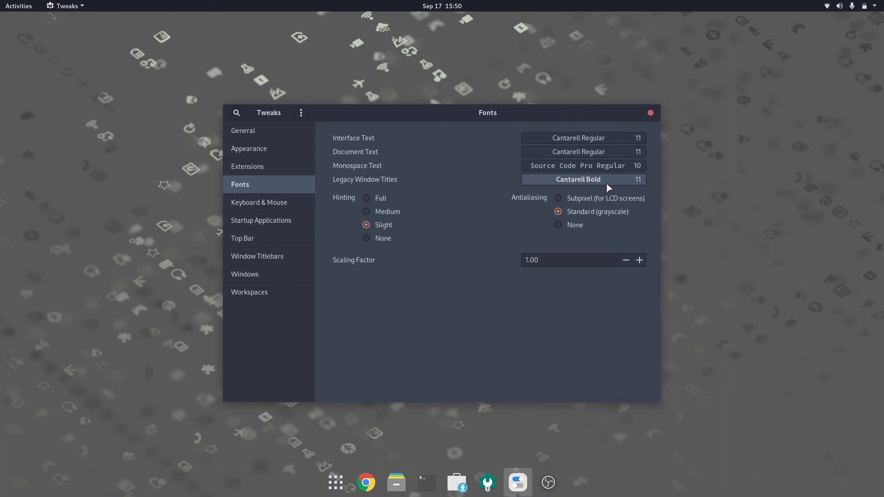
{"action": "left_click", "coordinate": [257, 202]}
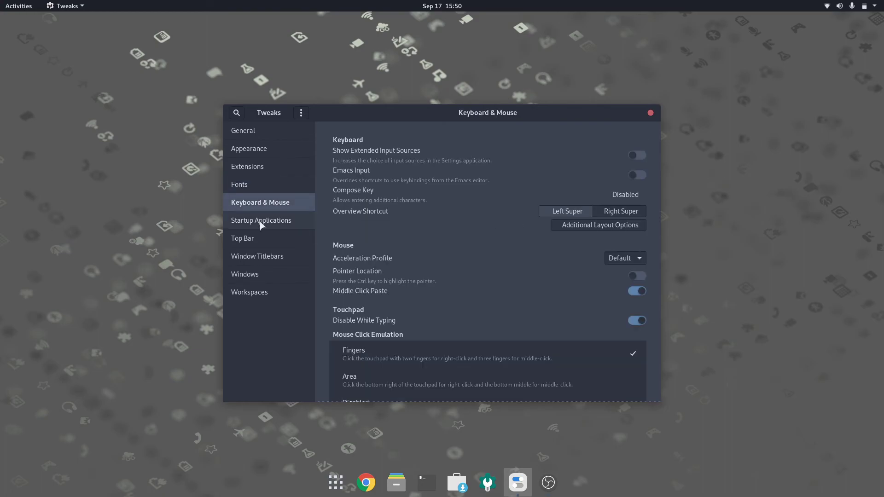
{"action": "left_click", "coordinate": [260, 221]}
{"action": "left_click", "coordinate": [263, 239]}
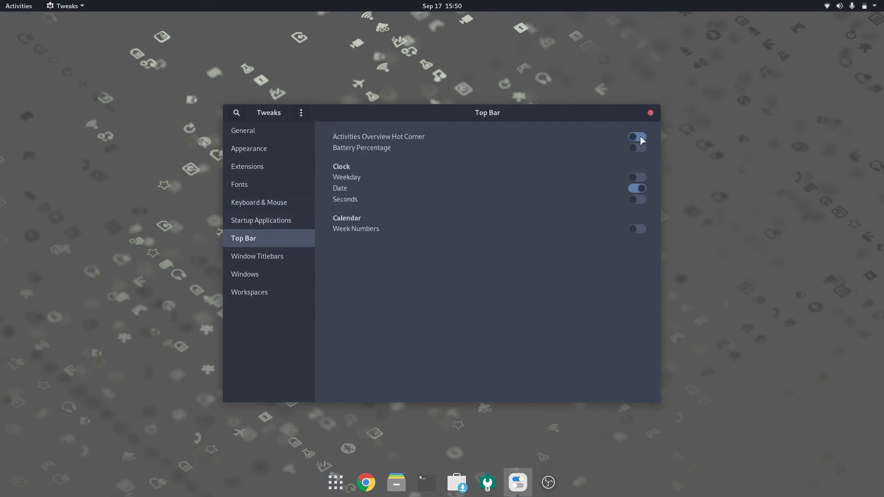
{"action": "left_click", "coordinate": [638, 148]}
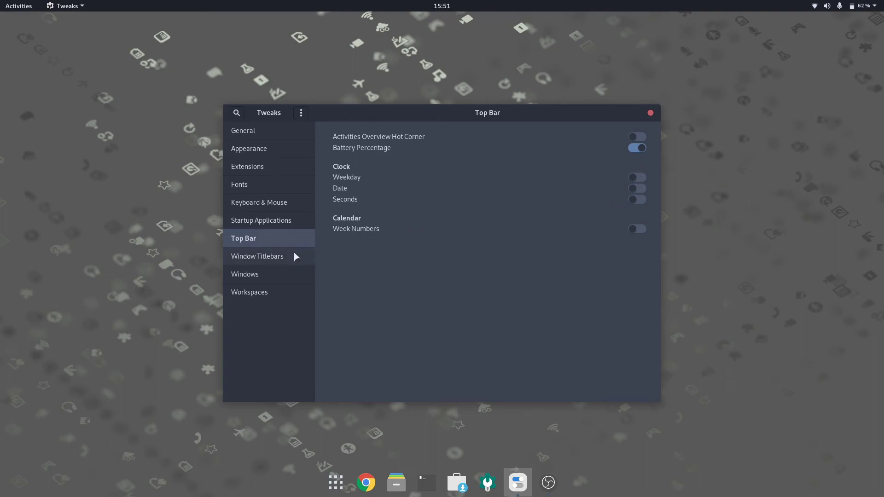
Step: Keep Toggle Maximize as the titlebar double-click action, and enable the Maximize and Minimize titlebar buttons
{"action": "left_click", "coordinate": [281, 255]}
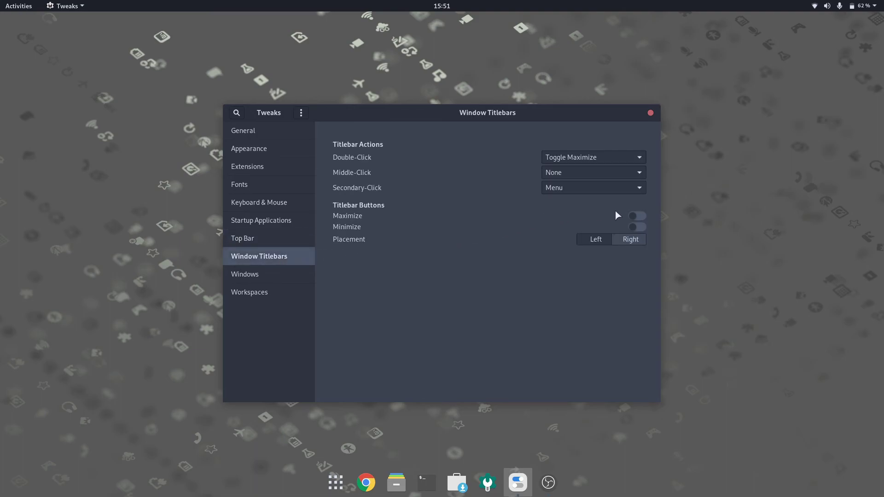
{"action": "left_click", "coordinate": [633, 157]}
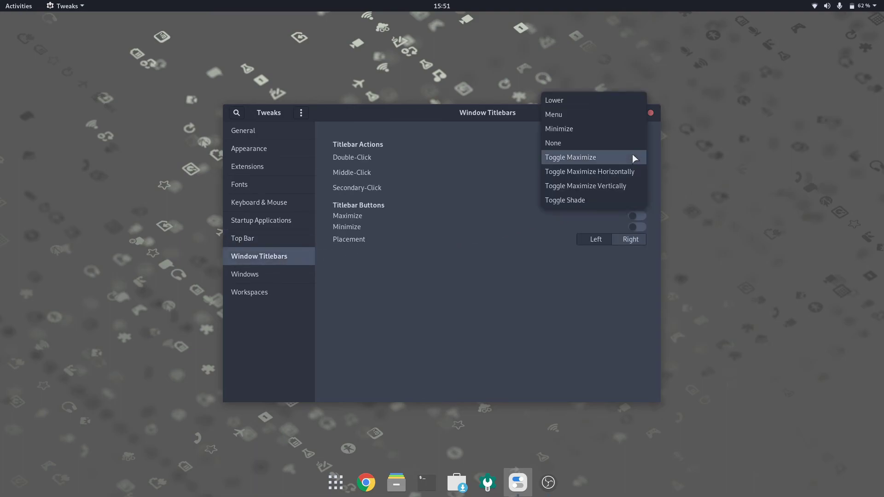
{"action": "left_click", "coordinate": [633, 156]}
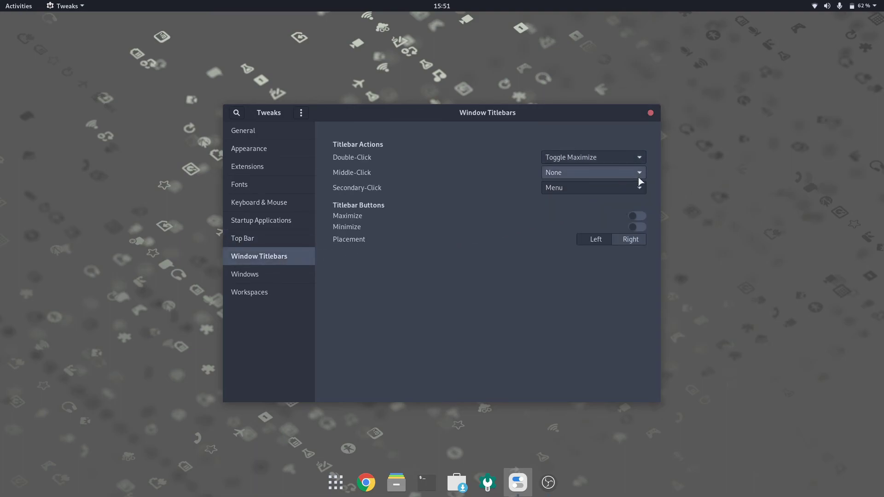
{"action": "left_click", "coordinate": [642, 226]}
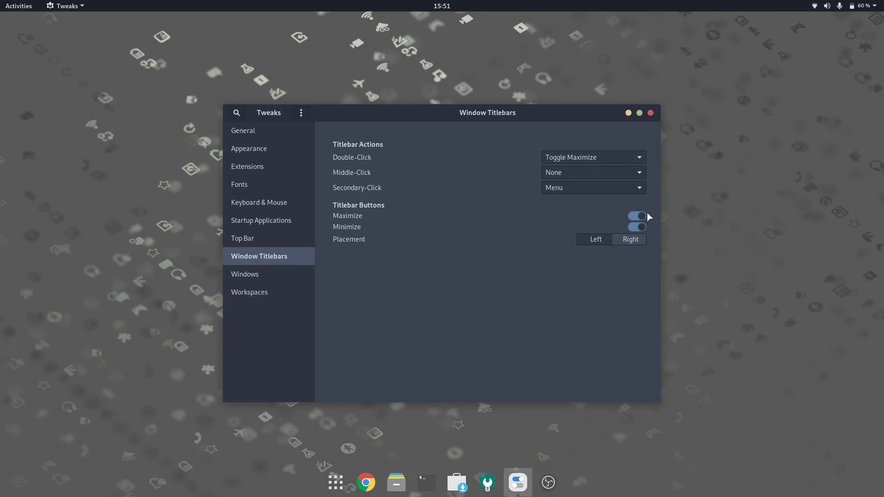
Step: Review the Windows and Workspaces settings without changing them, and close Tweaks
{"action": "left_click", "coordinate": [278, 277]}
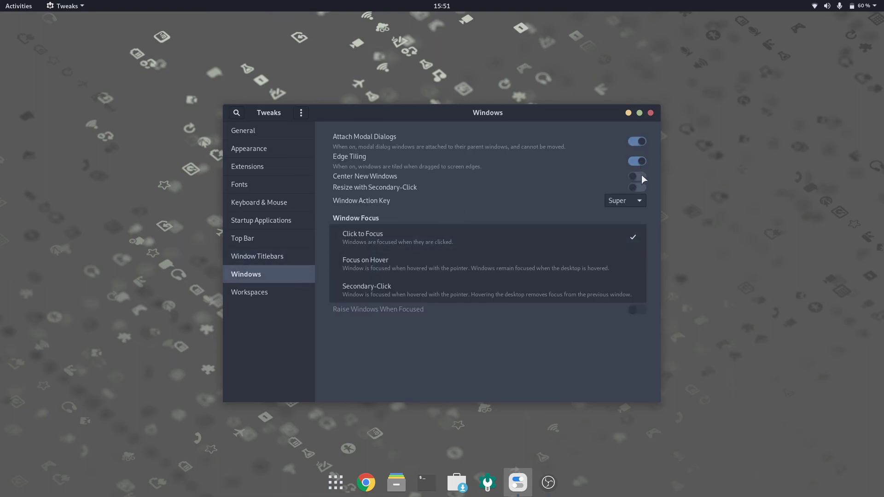
{"action": "left_click", "coordinate": [251, 292]}
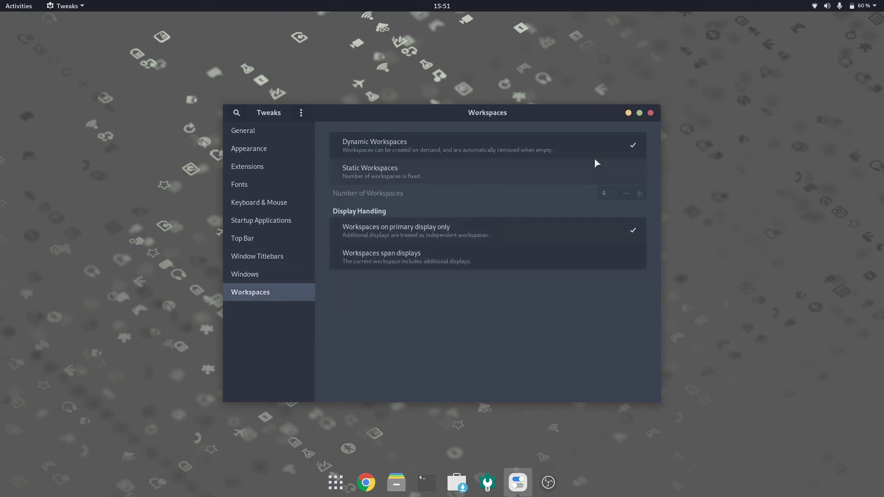
{"action": "left_click", "coordinate": [650, 112]}
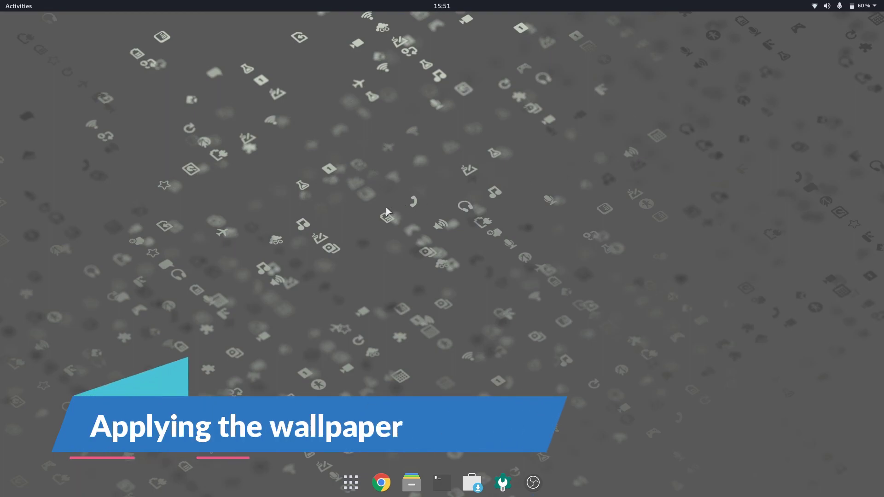
Step: Change the desktop background to the foggy forest picture and close Settings
{"action": "right_click", "coordinate": [374, 182]}
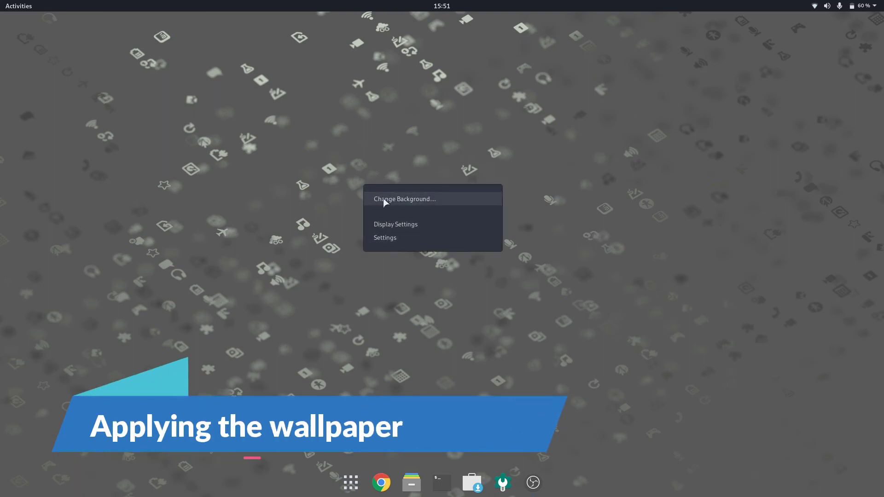
{"action": "left_click", "coordinate": [384, 199]}
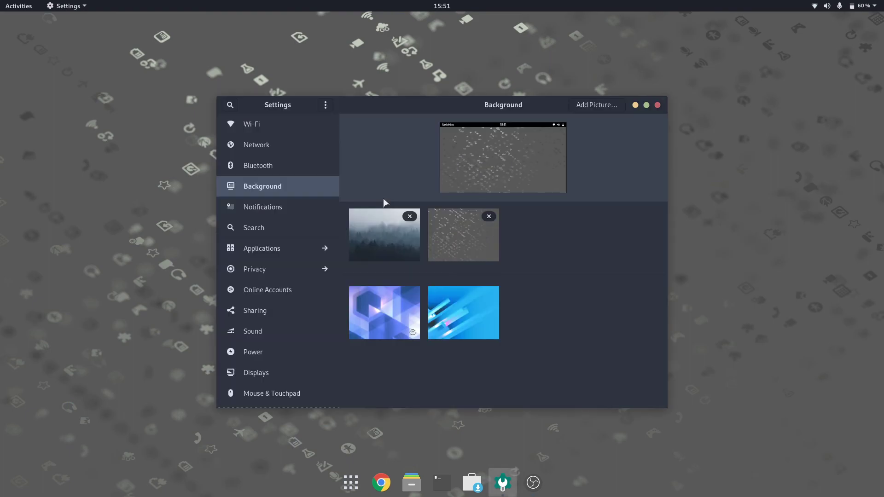
{"action": "left_click", "coordinate": [387, 231]}
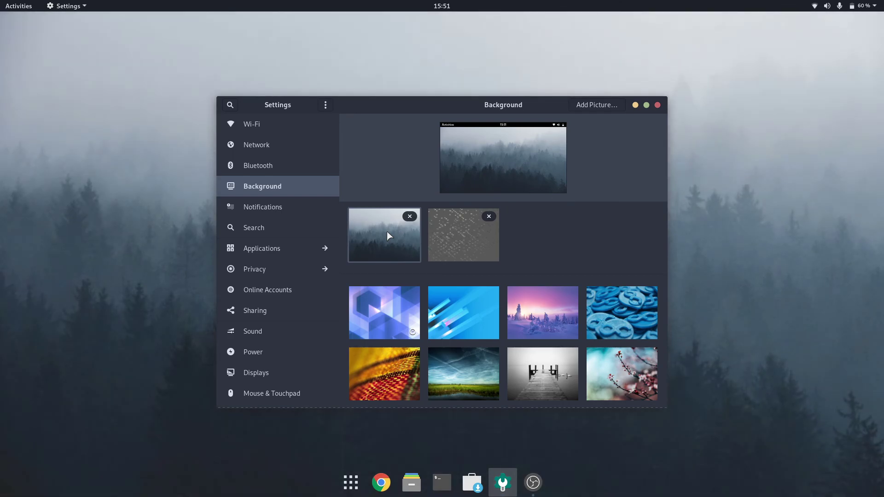
{"action": "left_click", "coordinate": [657, 105]}
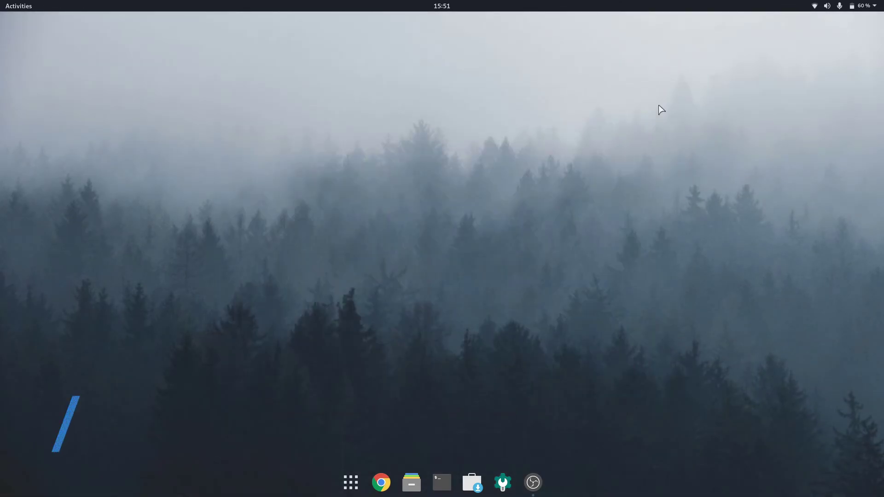
Step: Switch to Files in the Home folder, stop showing hidden files, and move the window toward the screen's upper-left area
{"action": "left_click", "coordinate": [444, 482]}
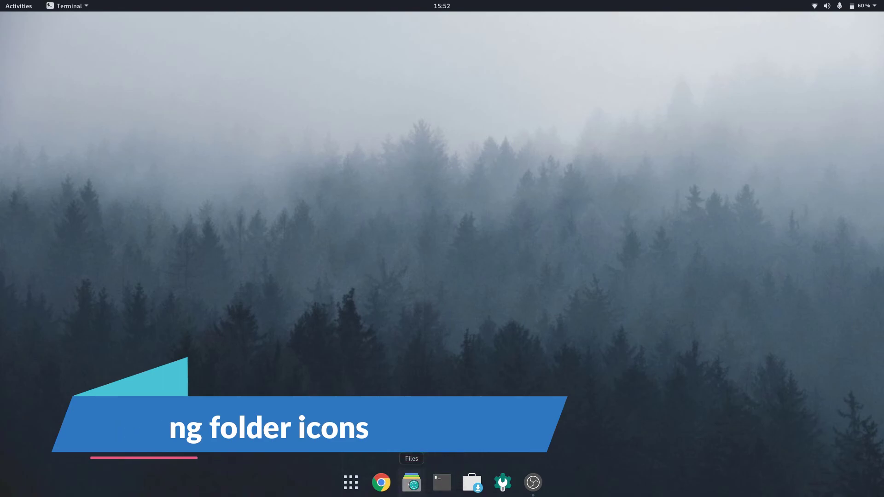
{"action": "left_click", "coordinate": [411, 483]}
{"action": "left_click_drag", "start_coordinate": [431, 30], "coordinate": [245, 29]}
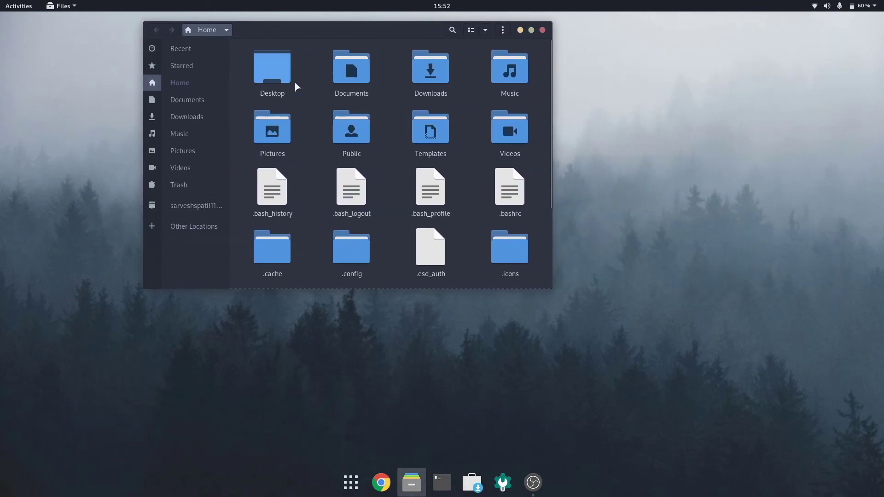
{"action": "left_click", "coordinate": [502, 29]}
{"action": "left_click", "coordinate": [529, 115]}
{"action": "left_click_drag", "start_coordinate": [362, 31], "coordinate": [264, 54]}
Step: Switch to Tweaks, place its window beside the Files window, and set the Icons theme to Nordic-Darker
{"action": "key", "text": "super"}
{"action": "type", "text": "t"}
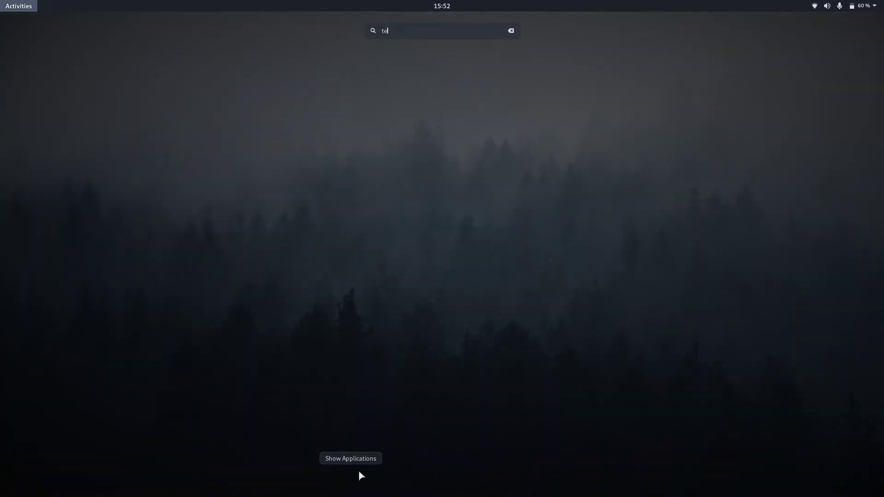
{"action": "type", "text": "w"}
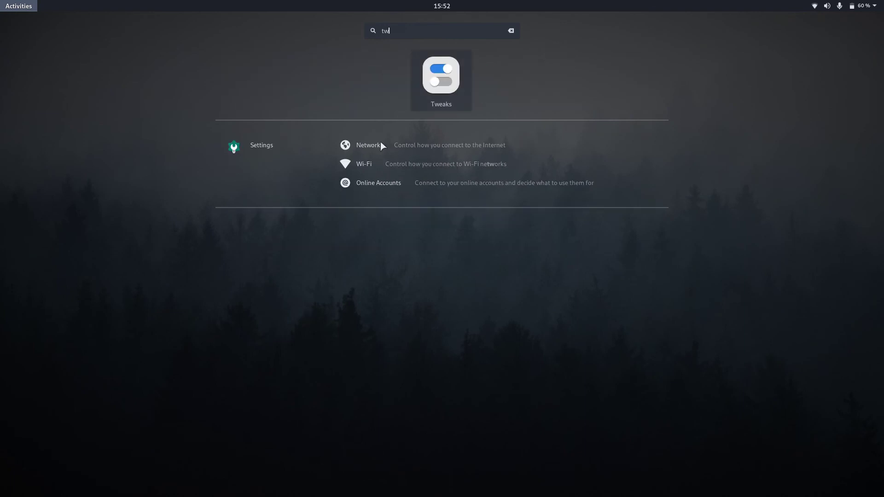
{"action": "key", "text": "Return"}
{"action": "left_click_drag", "start_coordinate": [507, 110], "coordinate": [565, 142]}
{"action": "left_click", "coordinate": [327, 183]}
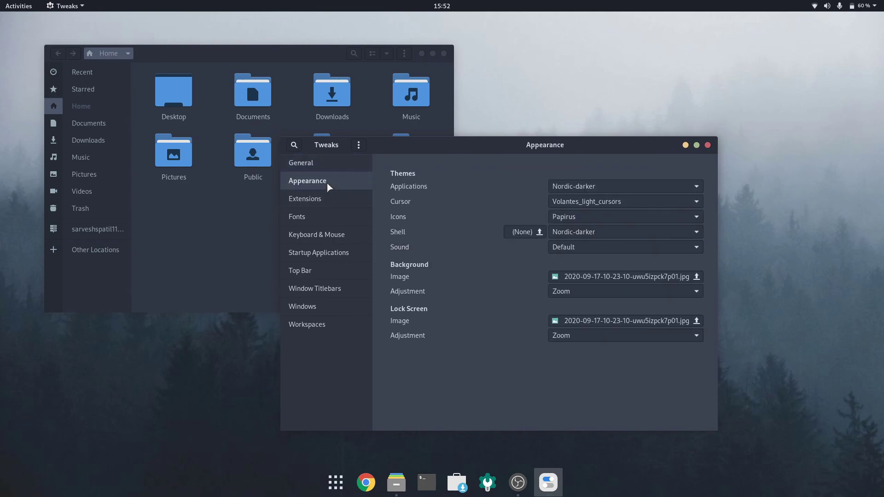
{"action": "left_click", "coordinate": [565, 217]}
{"action": "left_click", "coordinate": [585, 202]}
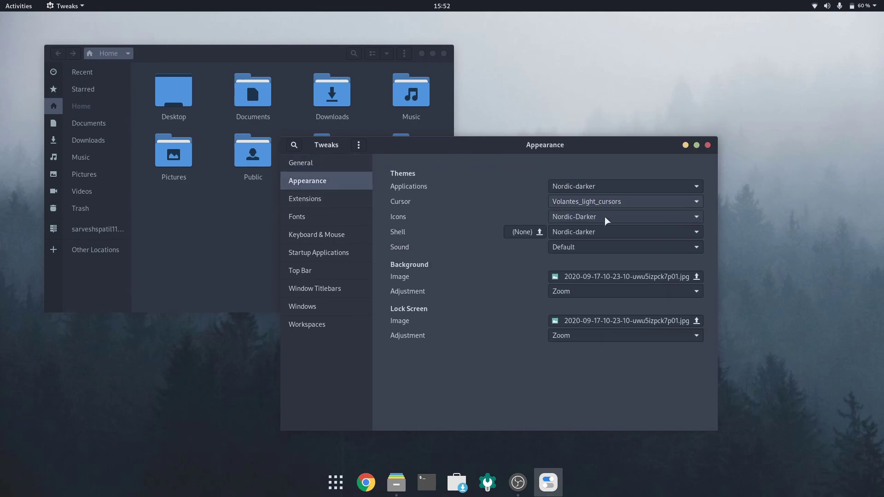
Step: Close Tweaks, look over the restyled folder icons in the Home folder, and close Files
{"action": "left_click", "coordinate": [707, 146]}
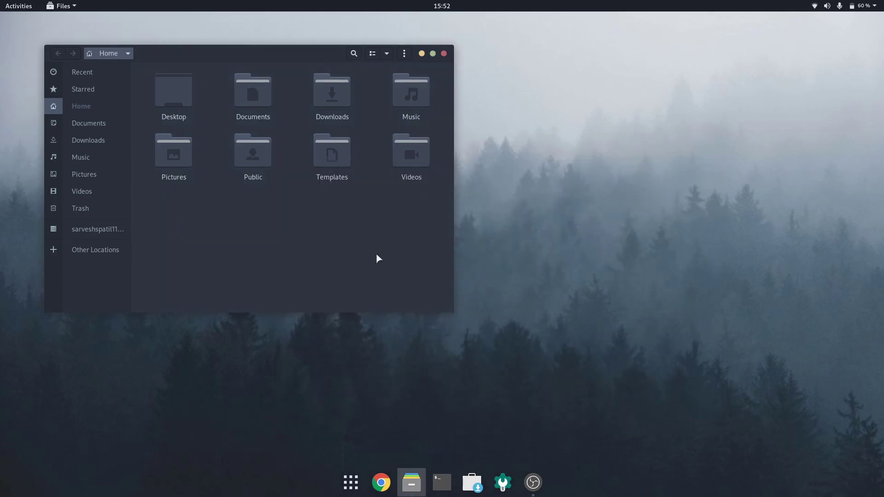
{"action": "left_click_drag", "start_coordinate": [319, 50], "coordinate": [389, 56]}
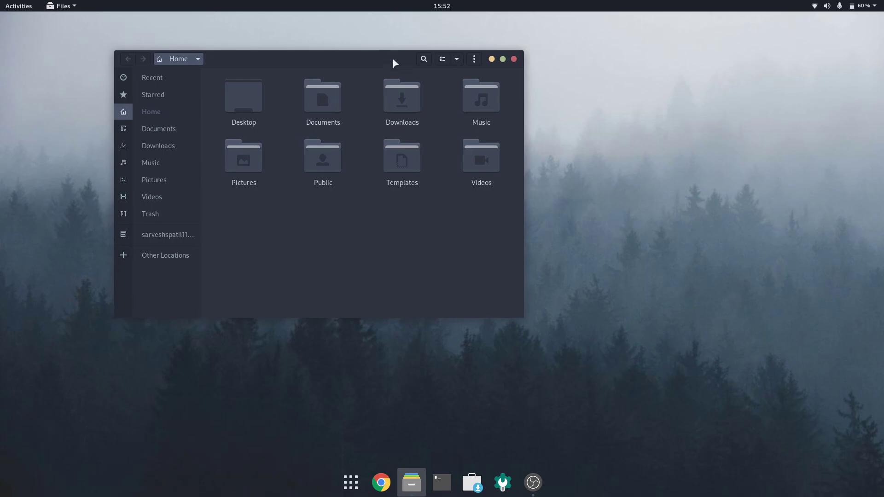
{"action": "left_click", "coordinate": [514, 59]}
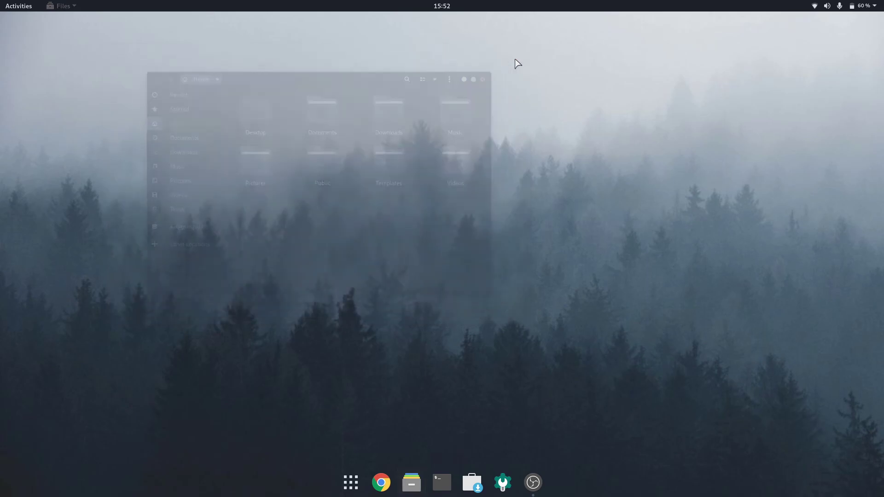